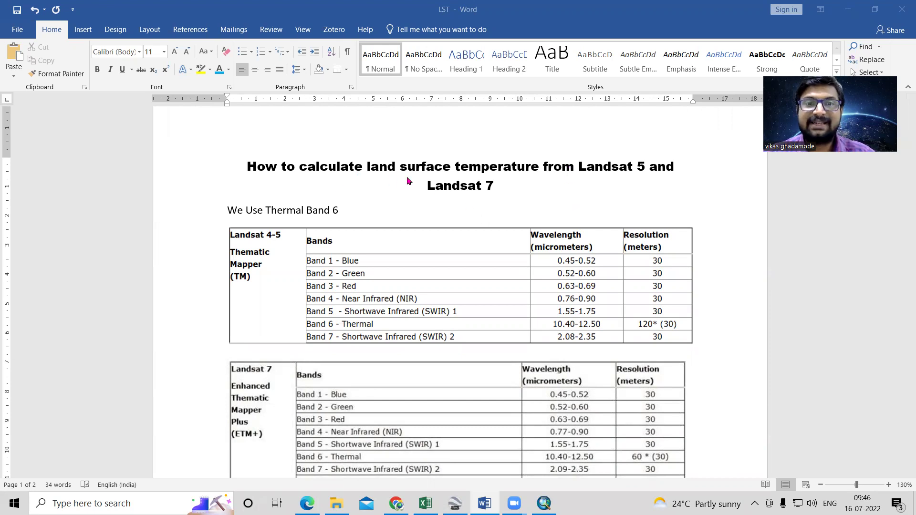
Review the Landsat band tables and the formulas for radiance, brightness temperature and Kelvin-to-Celsius conversion in the LST document
scroll(407, 179, "down", 2)
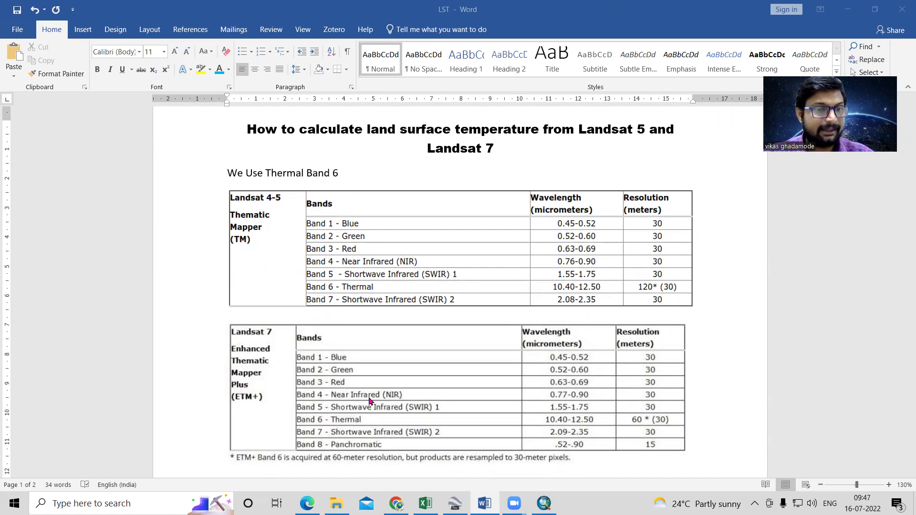
scroll(370, 401, "down", 1)
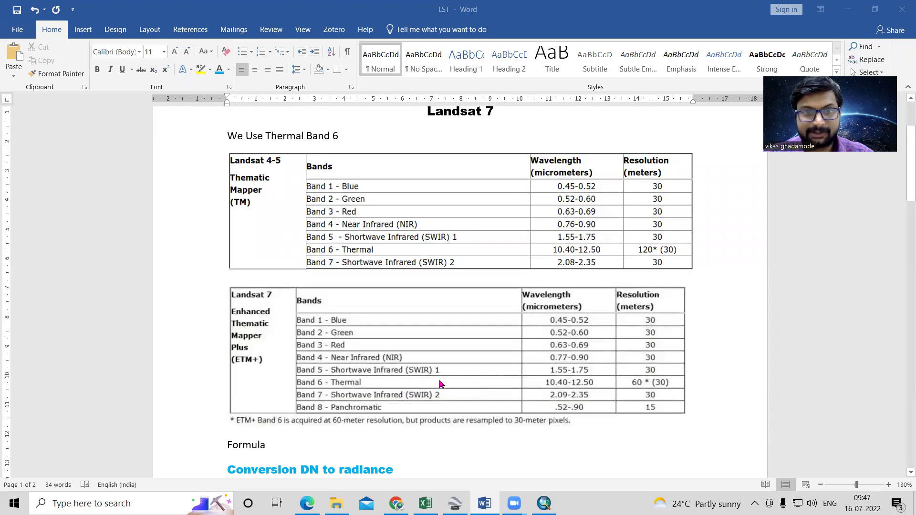
scroll(457, 386, "up", 2)
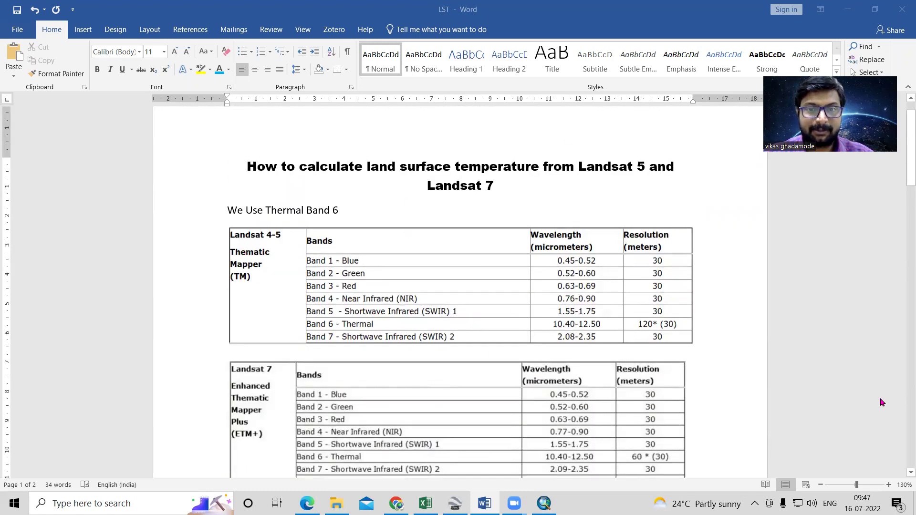
scroll(548, 293, "down", 1)
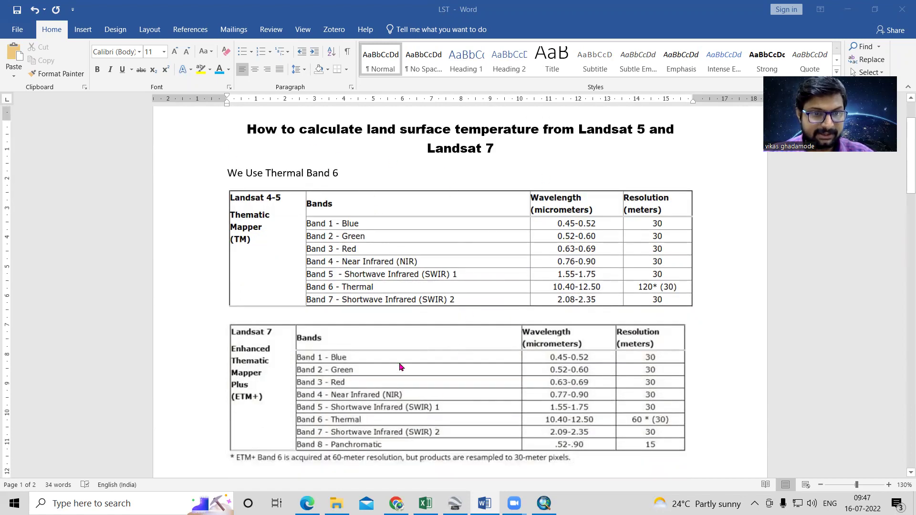
scroll(400, 366, "down", 7)
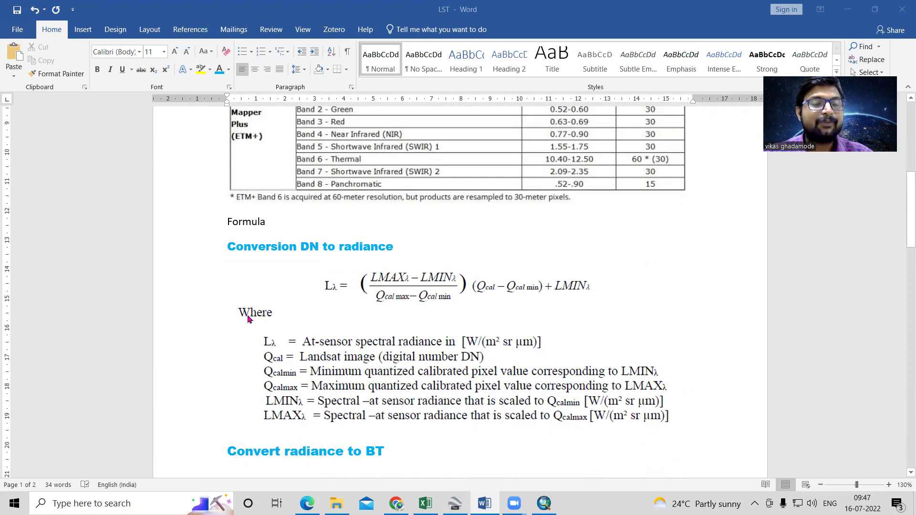
scroll(420, 321, "down", 1)
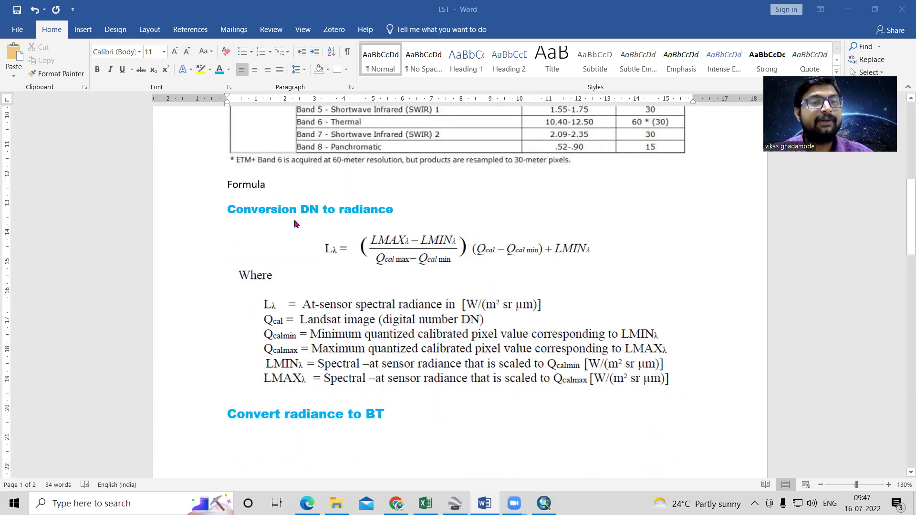
scroll(296, 225, "down", 4)
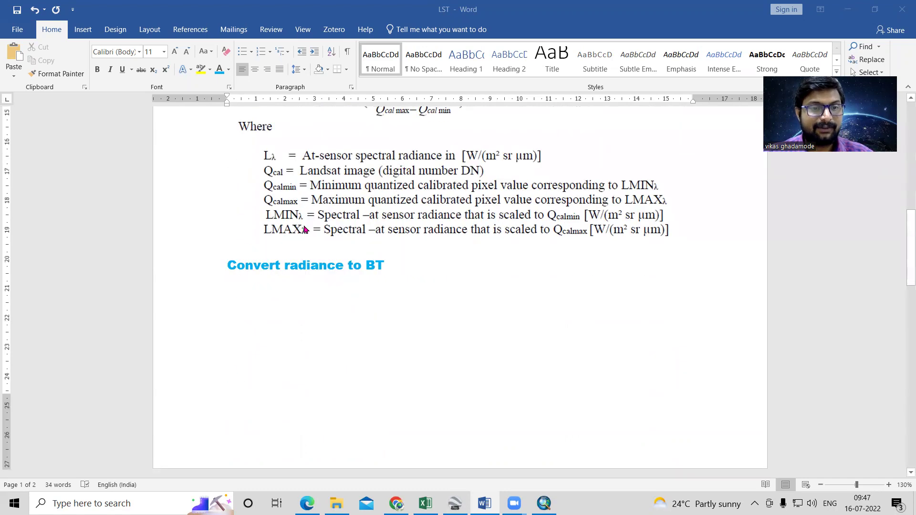
scroll(317, 294, "down", 8)
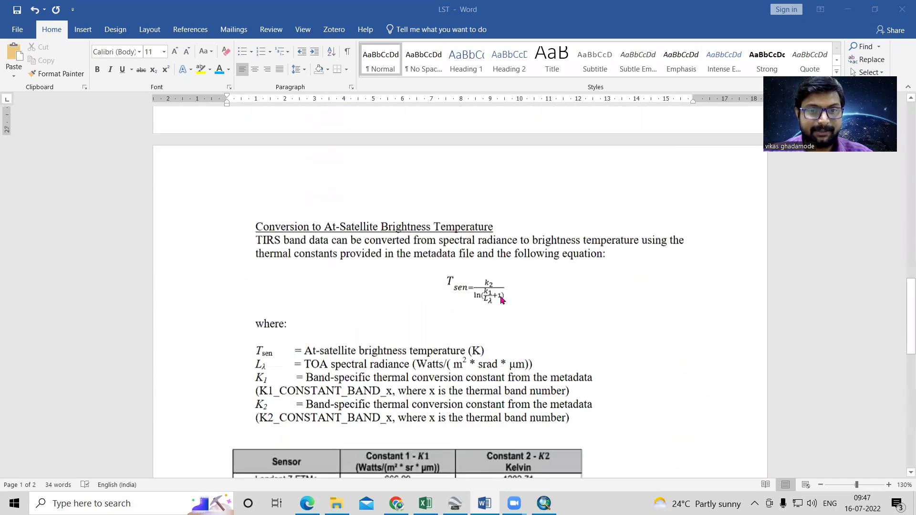
scroll(485, 311, "down", 6)
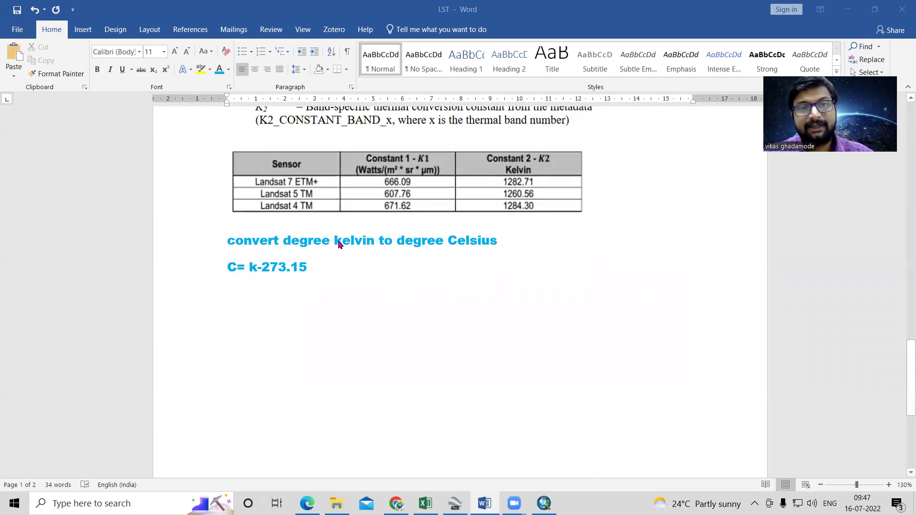
scroll(441, 301, "up", 15)
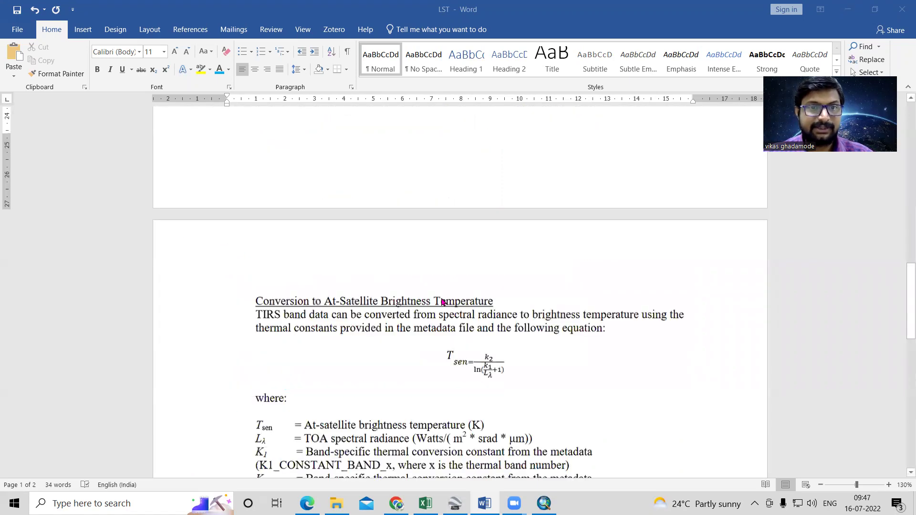
scroll(441, 302, "up", 5)
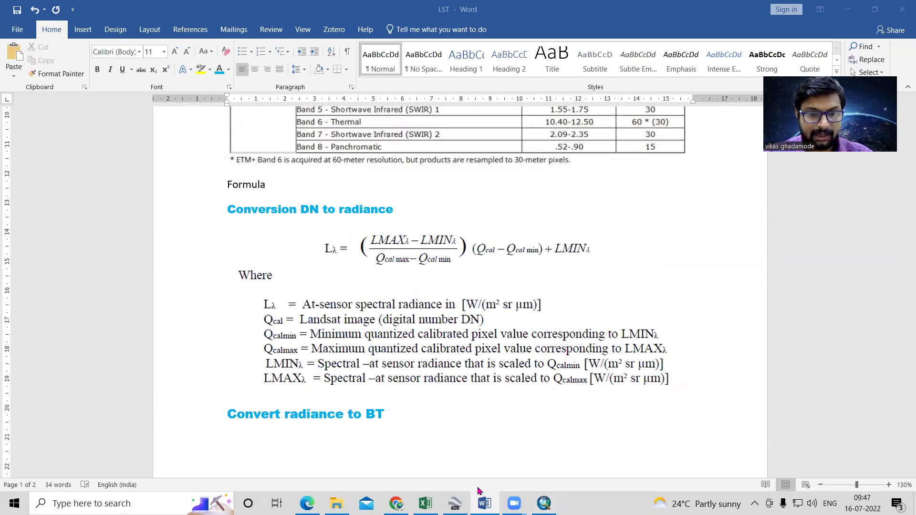
Switch to File Explorer and open the MTL text file from the LT05_L1TP_146046_20000525_20200907_02_T1 folder in WordPad
left_click(387, 413)
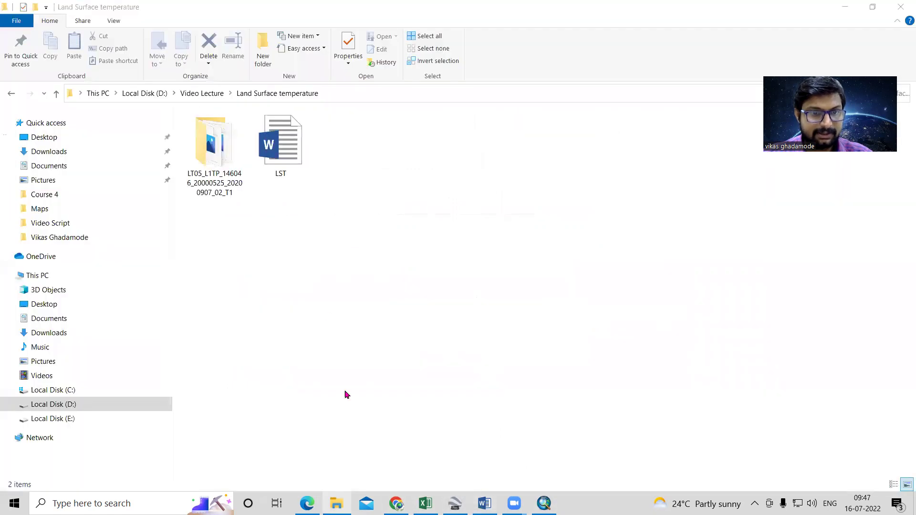
double_click(210, 186)
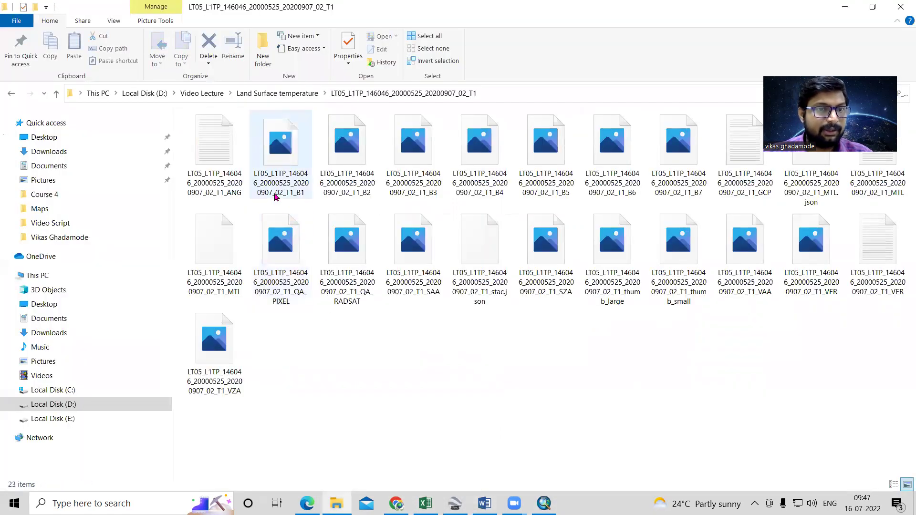
mouse_move(279, 188)
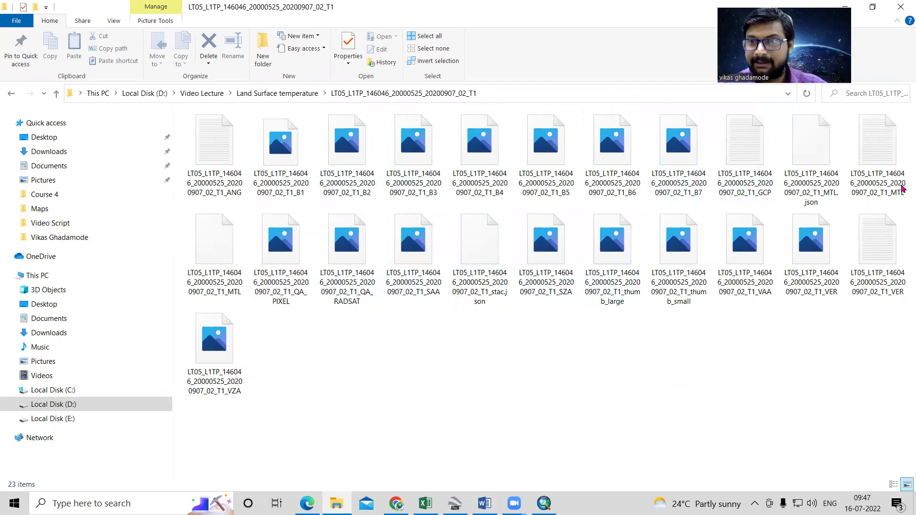
left_click(874, 188)
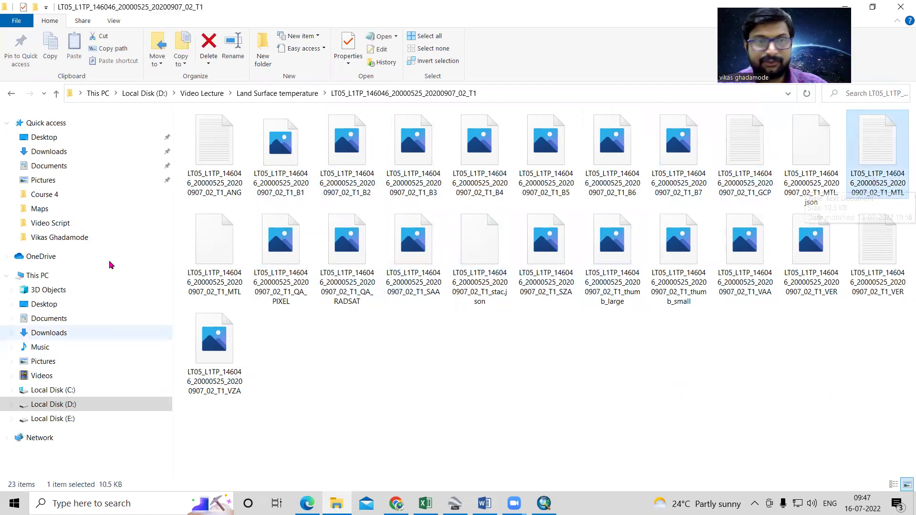
right_click(874, 166)
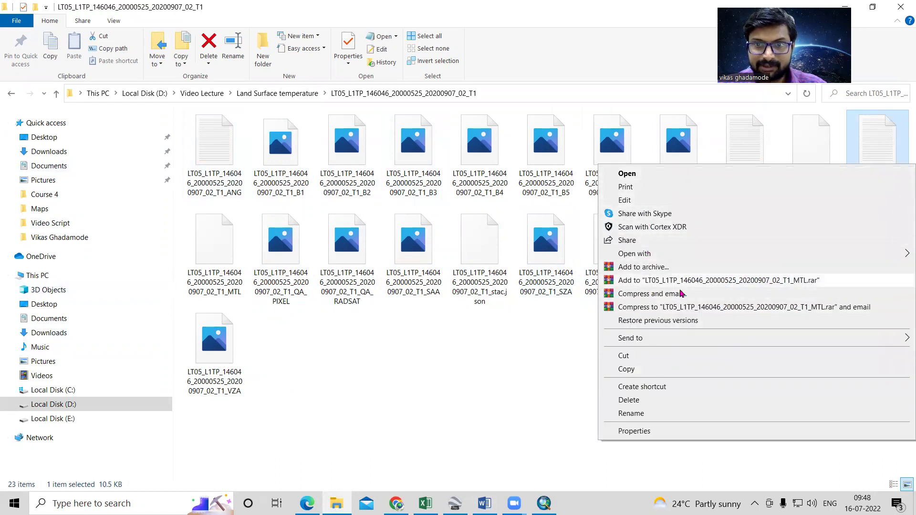
mouse_move(657, 260)
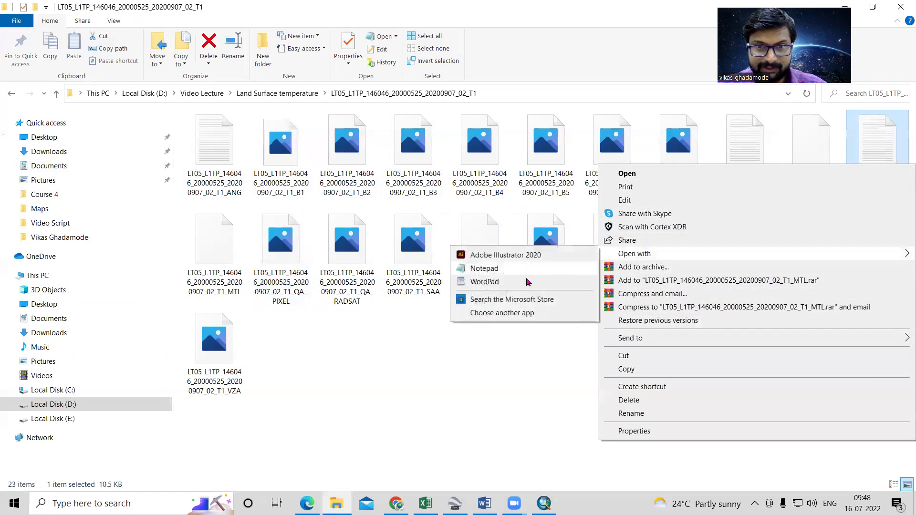
left_click(519, 280)
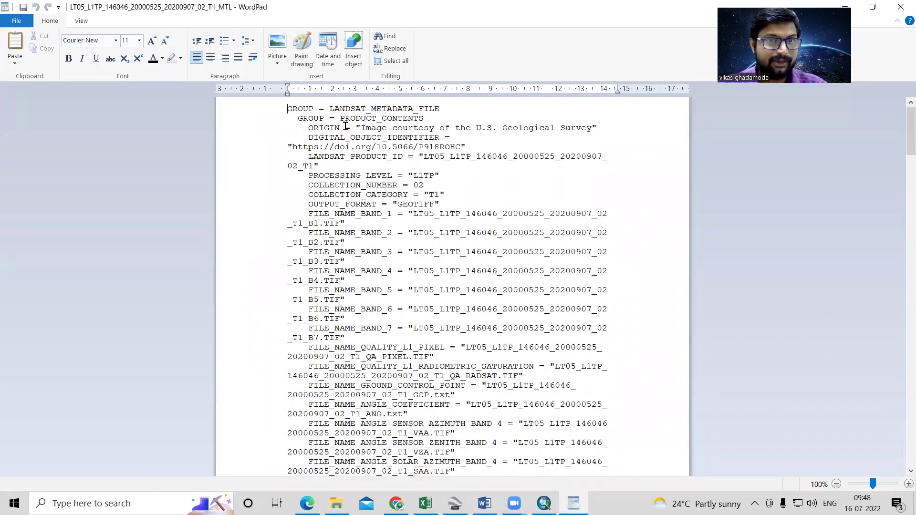
Examine the image origin, WRS path and row, and acquisition date in the Landsat metadata file
left_click_drag(360, 128, 592, 128)
left_click(519, 172)
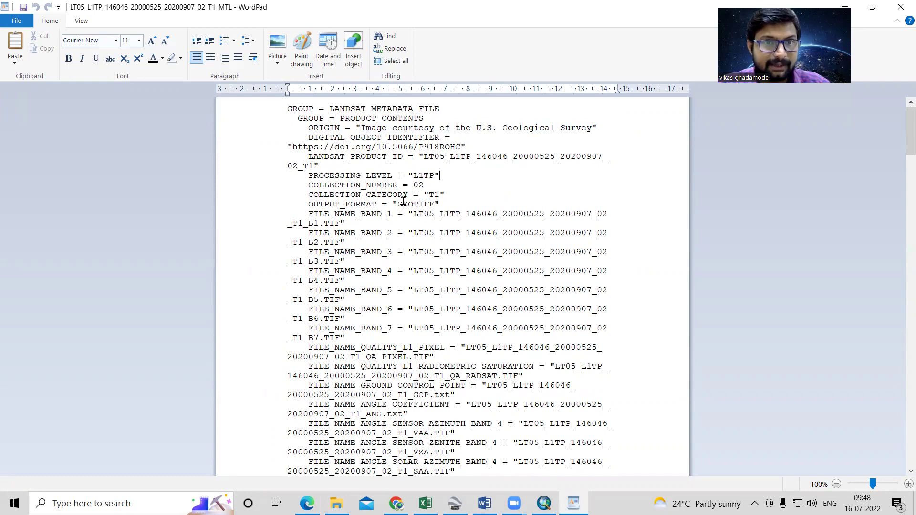
scroll(458, 200, "down", 9)
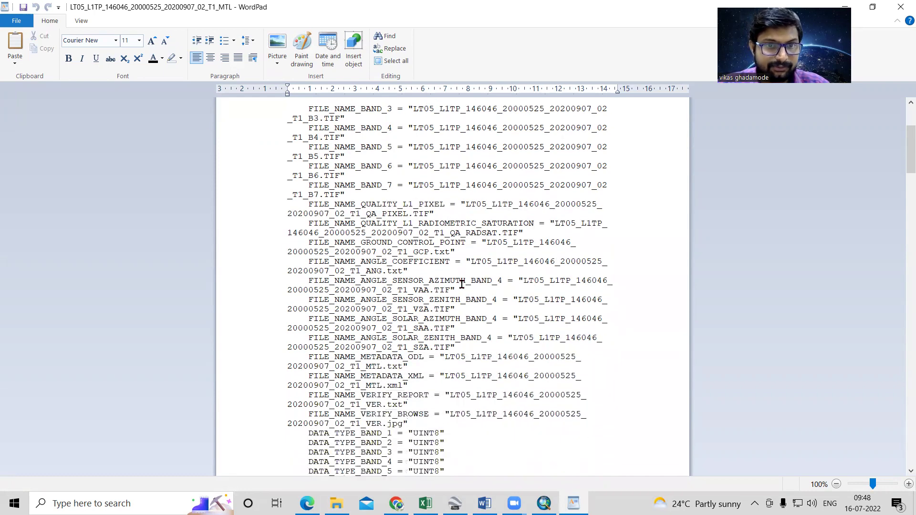
scroll(470, 294, "down", 10)
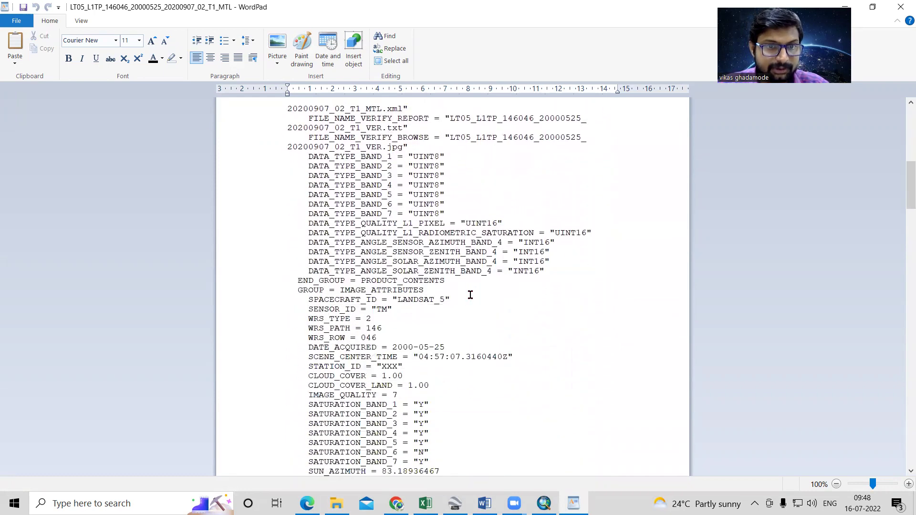
left_click_drag(365, 215, 384, 215)
left_click(373, 224)
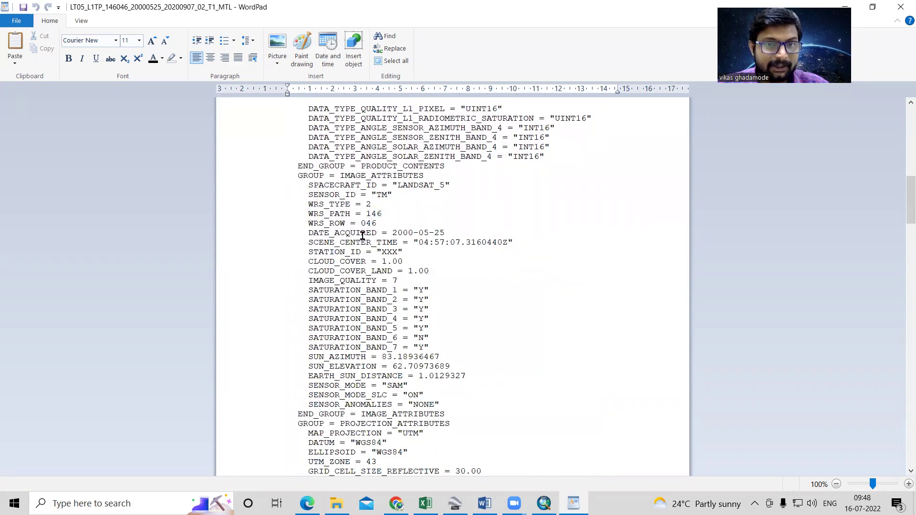
left_click_drag(387, 228, 460, 231)
left_click(458, 280)
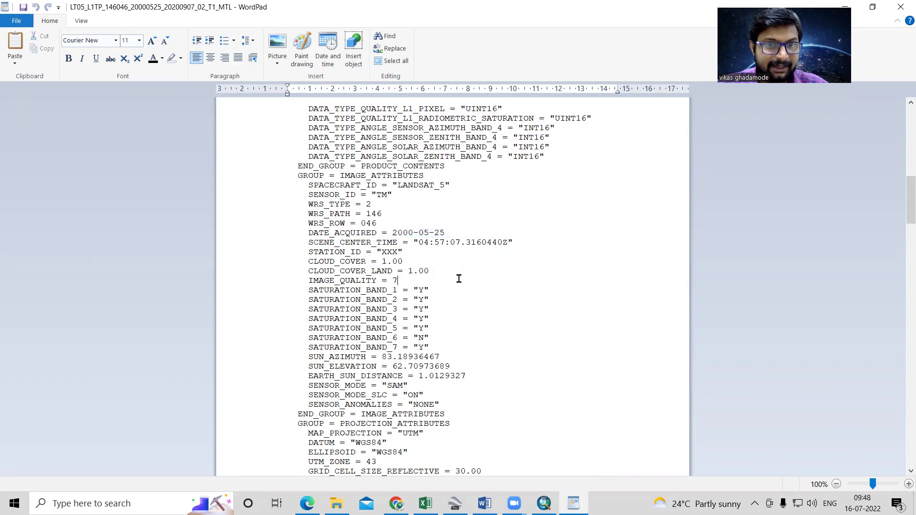
Locate the band 6 maximum and minimum radiance entries in the metadata's LEVEL1_MIN_MAX_RADIANCE group
scroll(454, 257, "down", 1)
scroll(496, 261, "down", 5)
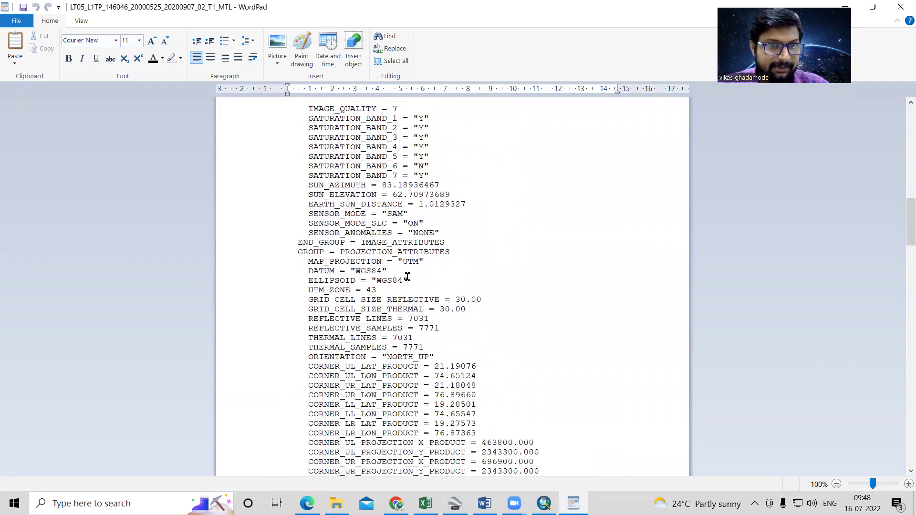
scroll(406, 277, "down", 1)
scroll(547, 289, "down", 2)
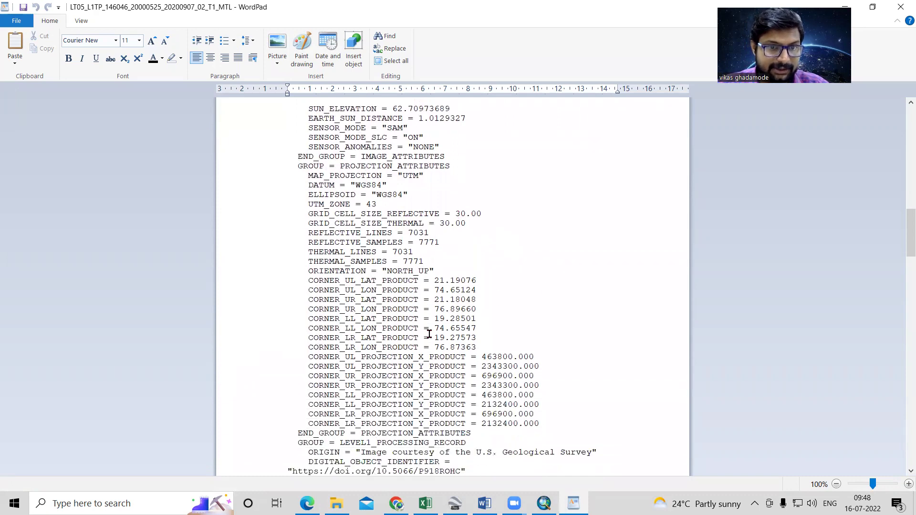
scroll(429, 334, "down", 8)
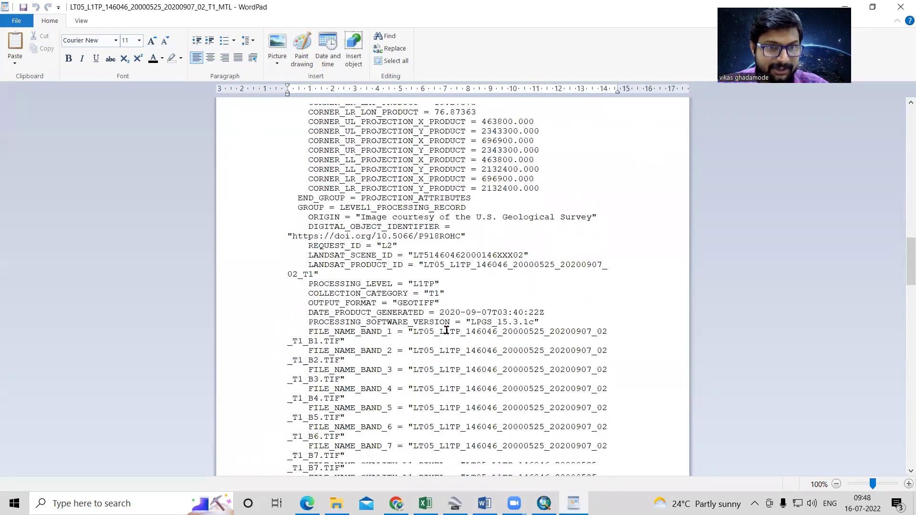
scroll(446, 330, "down", 10)
scroll(446, 330, "down", 11)
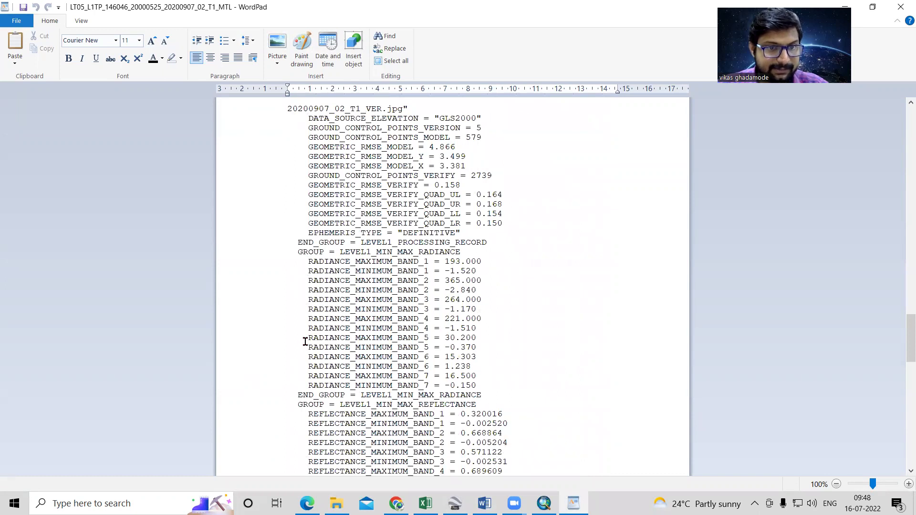
scroll(305, 341, "down", 1)
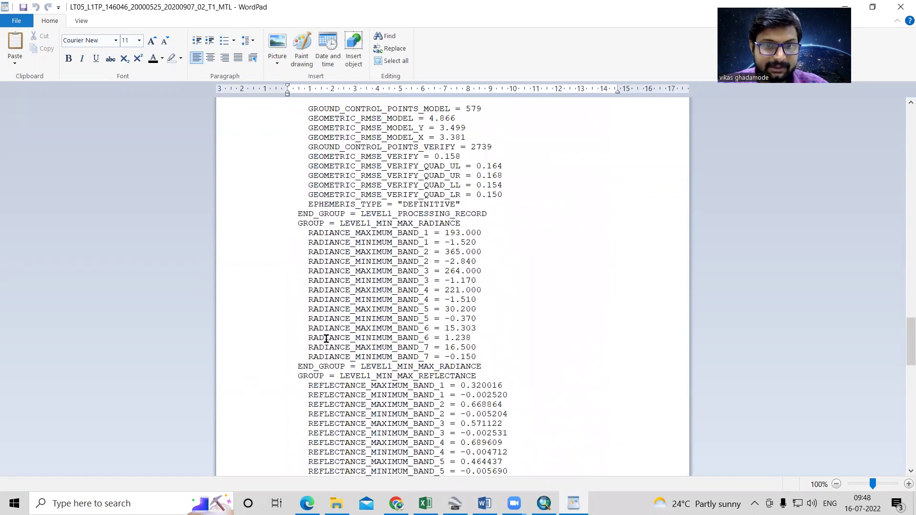
left_click_drag(308, 328, 467, 327)
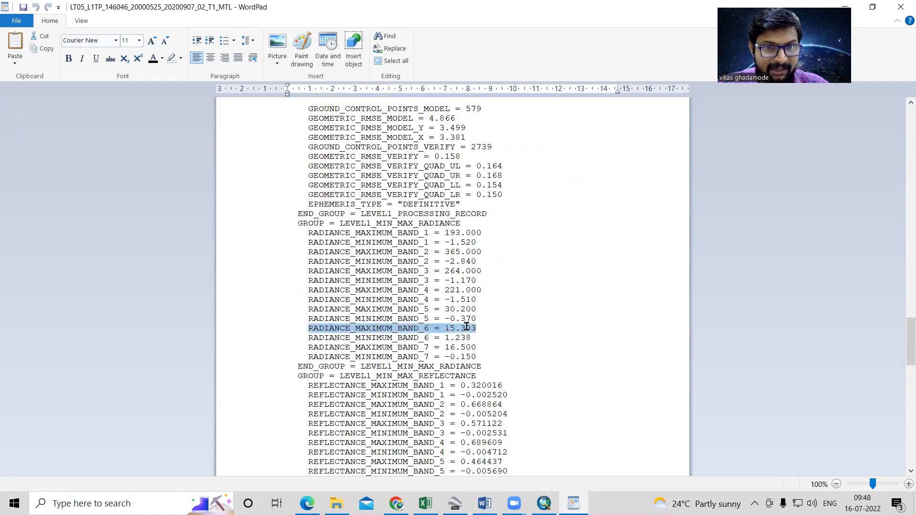
left_click(467, 333)
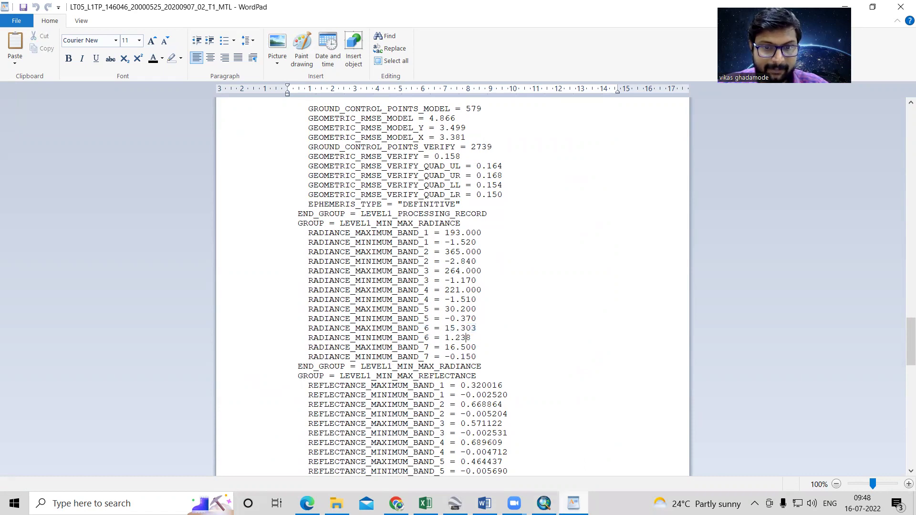
Compare the LMAX and LMIN terms of the DN-to-radiance formula in Word with the metadata's band 6 maximum and minimum radiance entries
left_click(485, 503)
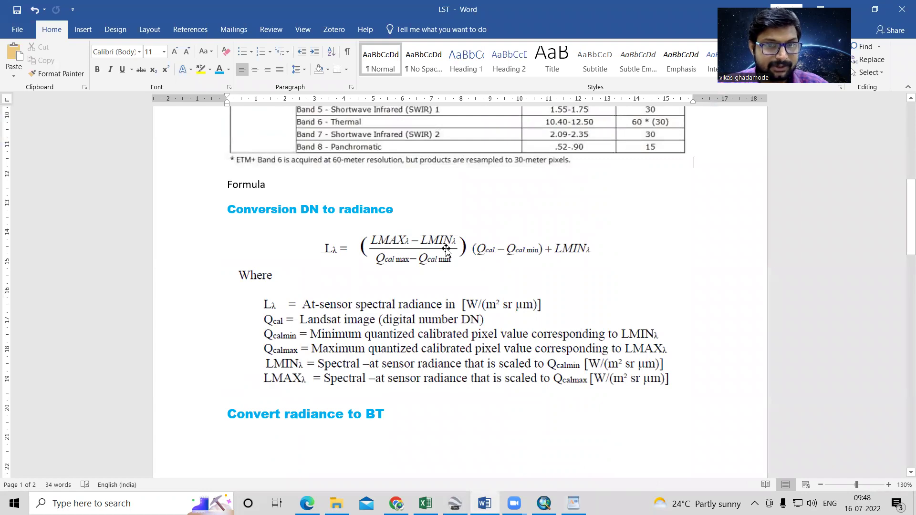
key("alt+Tab")
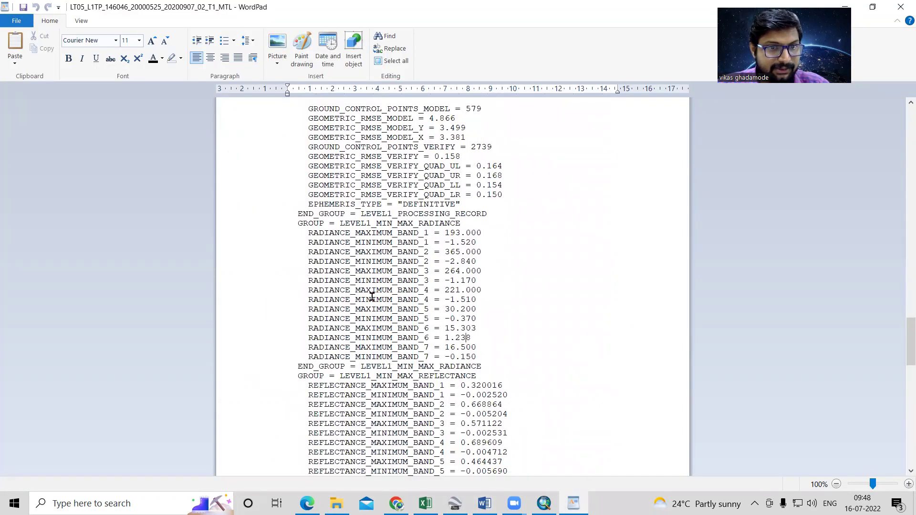
left_click_drag(310, 328, 481, 330)
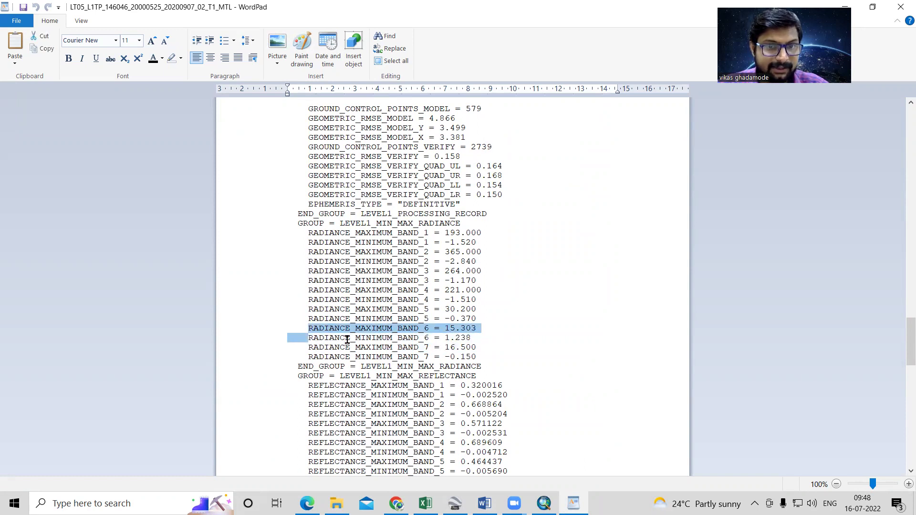
left_click_drag(310, 338, 397, 338)
left_click(400, 338)
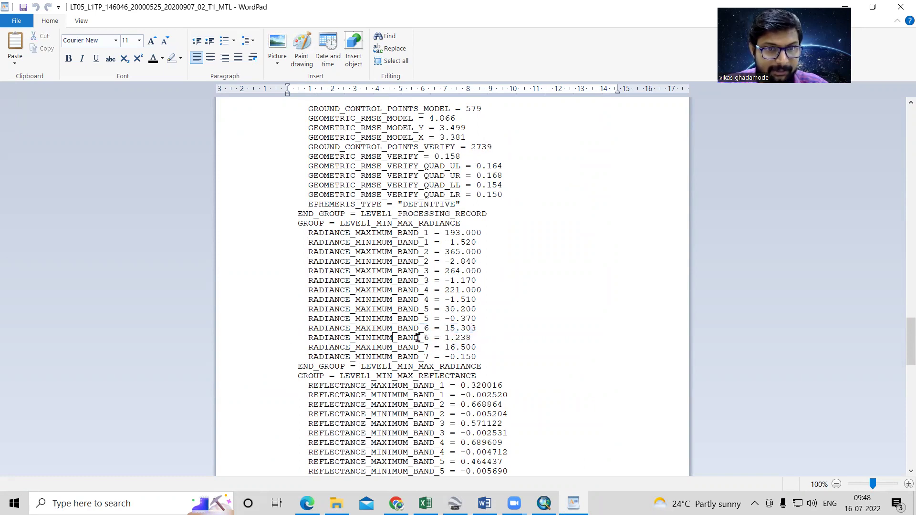
key("alt+Tab")
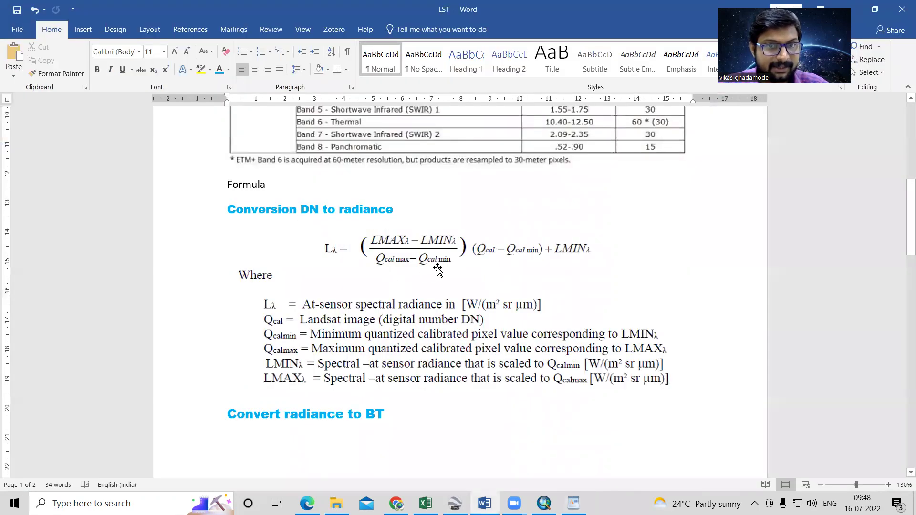
Locate the band 6 minimum and maximum quantized calibration entries in the metadata's LEVEL1_MIN_MAX_PIXEL_VALUE group in WordPad
key("alt+Tab")
scroll(445, 387, "down", 5)
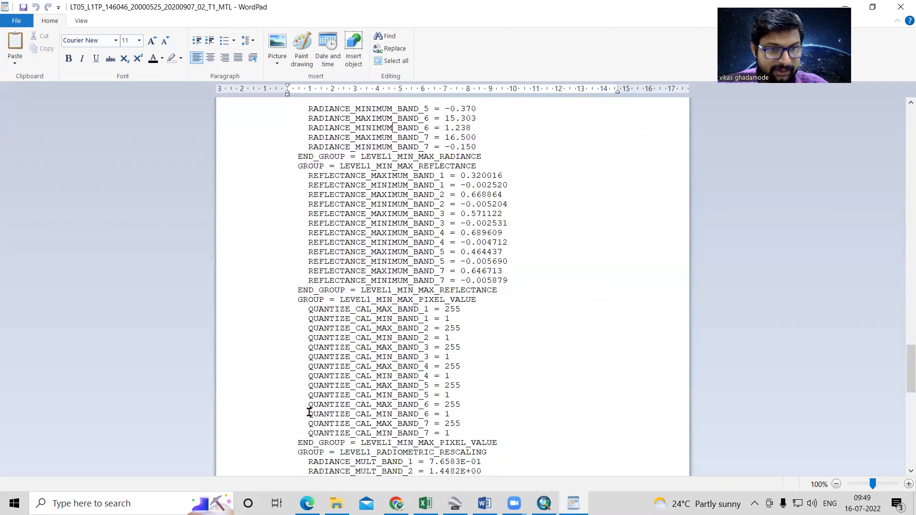
left_click_drag(310, 414, 450, 417)
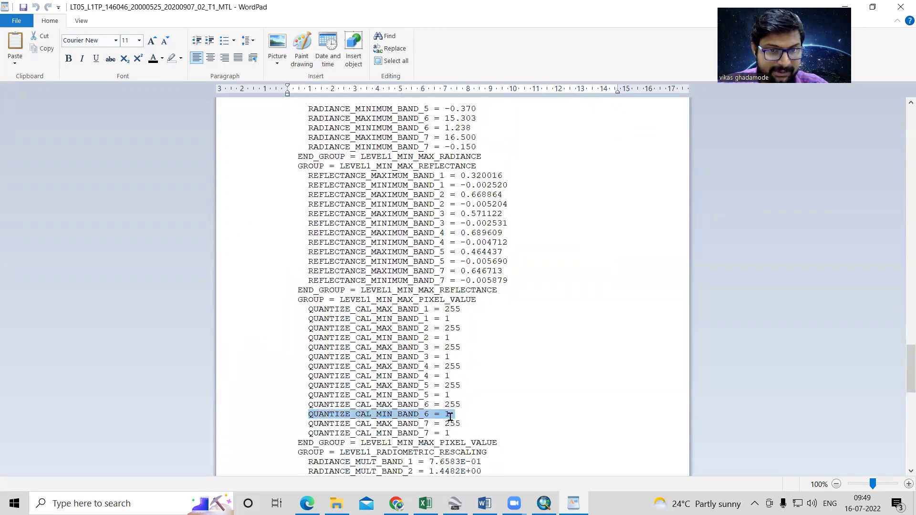
left_click_drag(328, 403, 418, 403)
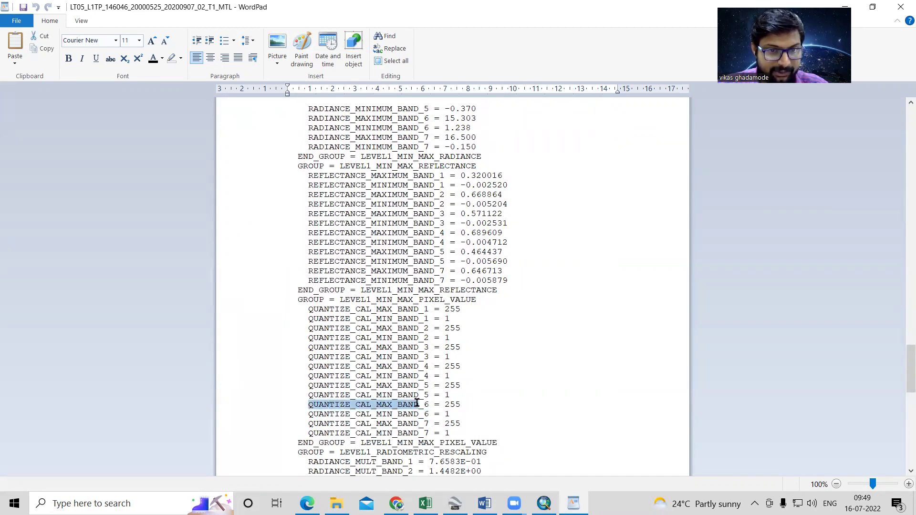
left_click(419, 423)
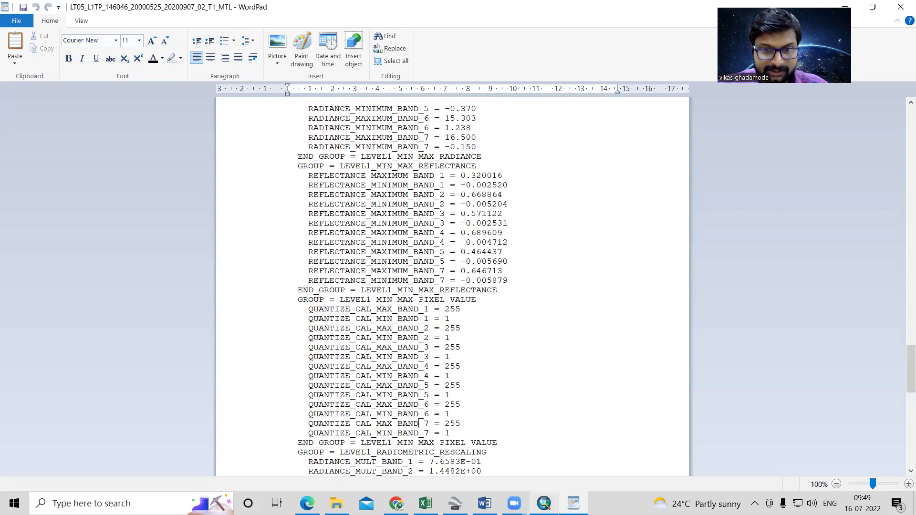
Copy the LT05_L1TP_146046_20000525_20200907_02_T1 folder path from File Explorer and open that location in ArcMap's Catalog
mouse_move(337, 503)
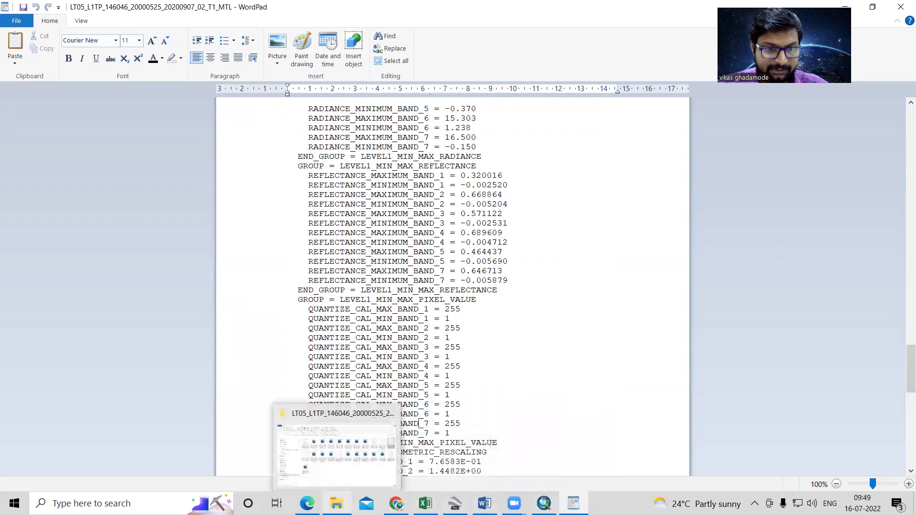
left_click(368, 475)
left_click(521, 91)
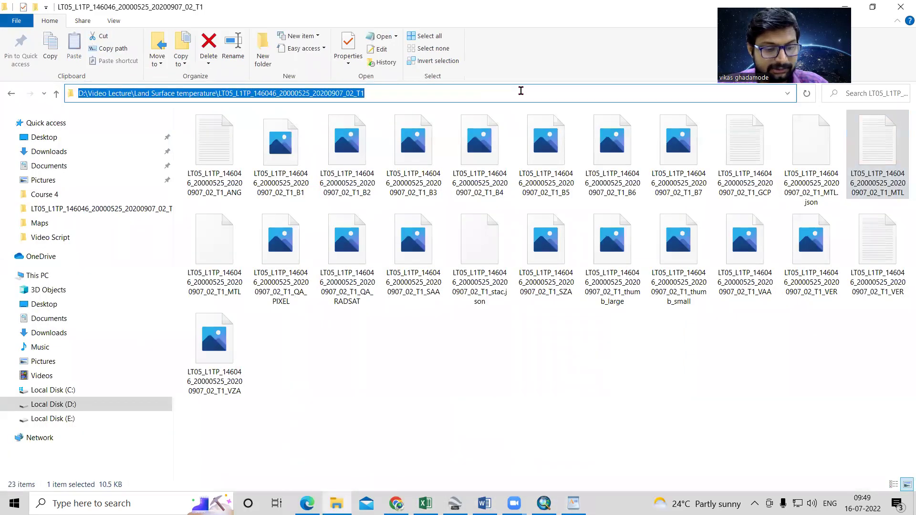
key("alt+Tab")
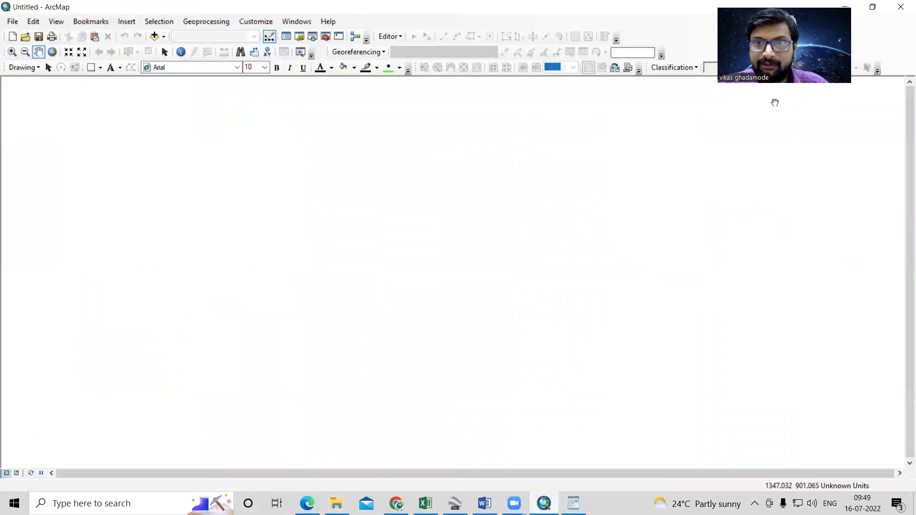
left_click(299, 36)
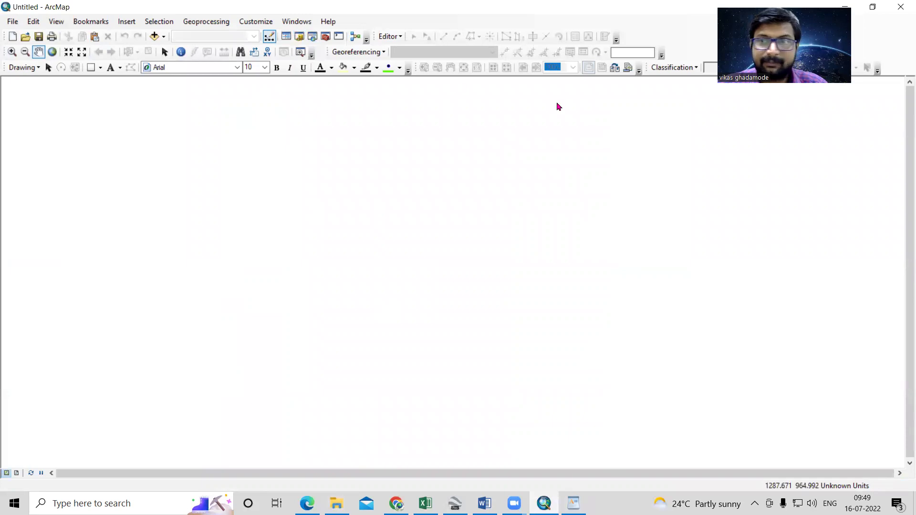
left_click_drag(661, 23, 897, 278)
left_click(858, 152)
key("ctrl+v")
key("Return")
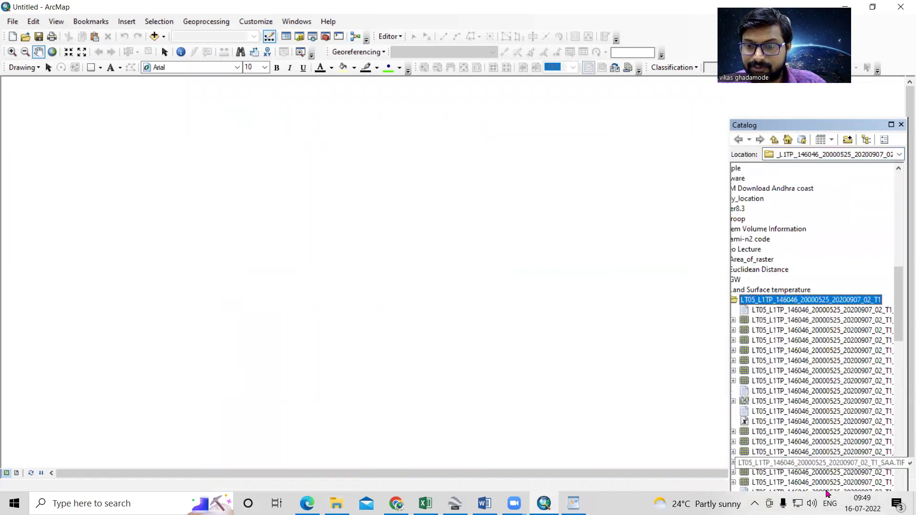
Add the scene's B6.TIF raster to the map from the Catalog and display the table of contents
left_click_drag(801, 127, 801, 105)
left_click_drag(797, 484, 815, 481)
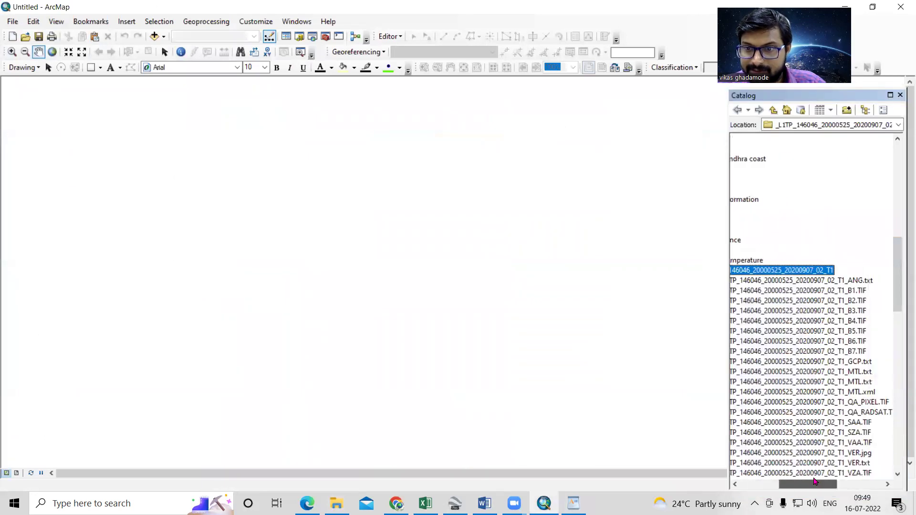
left_click(849, 341)
mouse_move(849, 344)
left_mouse_down()
mouse_move(382, 308)
mouse_move(423, 308)
left_mouse_up()
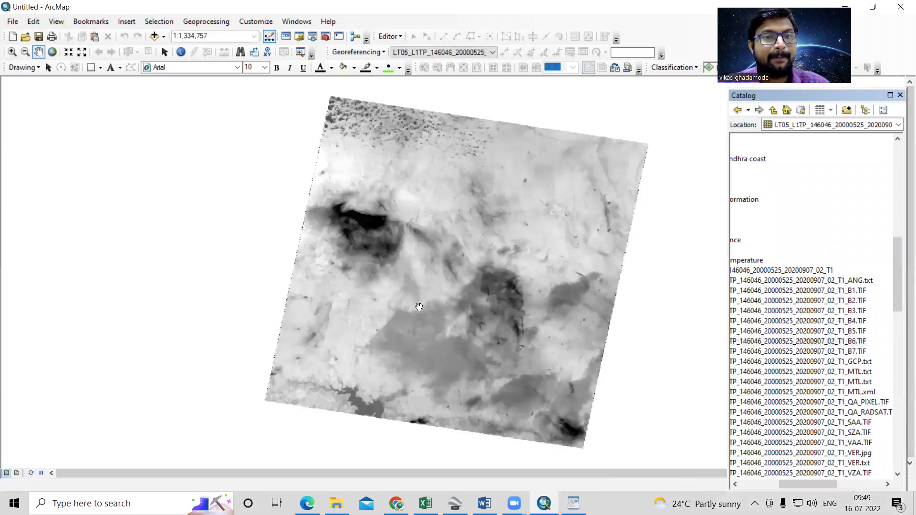
left_click(286, 37)
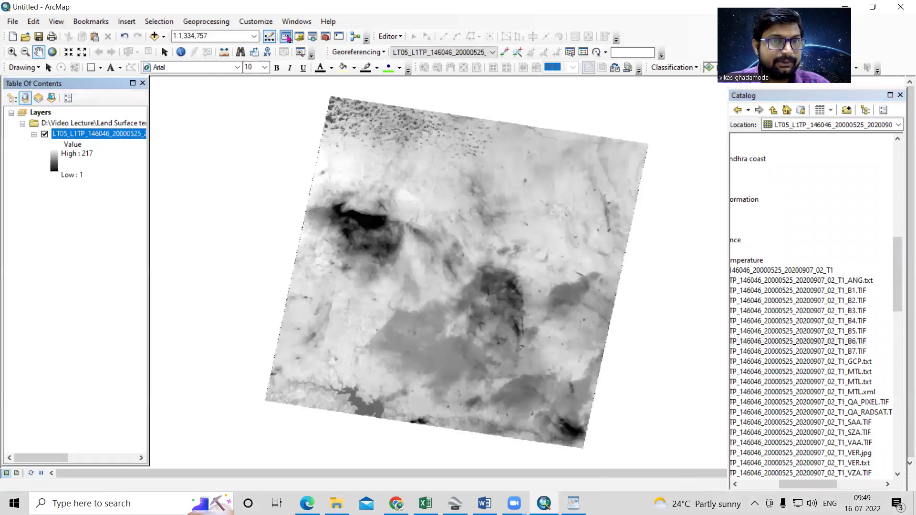
right_click(113, 135)
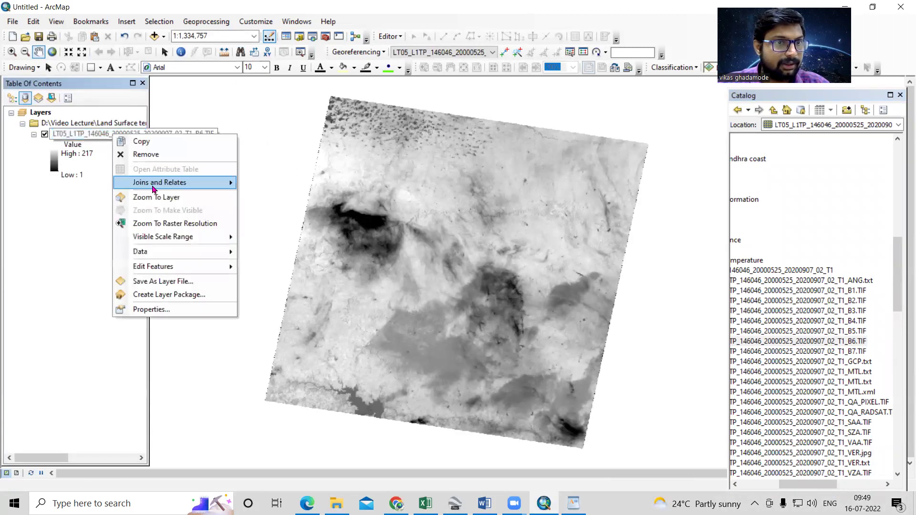
left_click(100, 271)
Measure the width of a single pixel in the band 6 raster
left_click(12, 52)
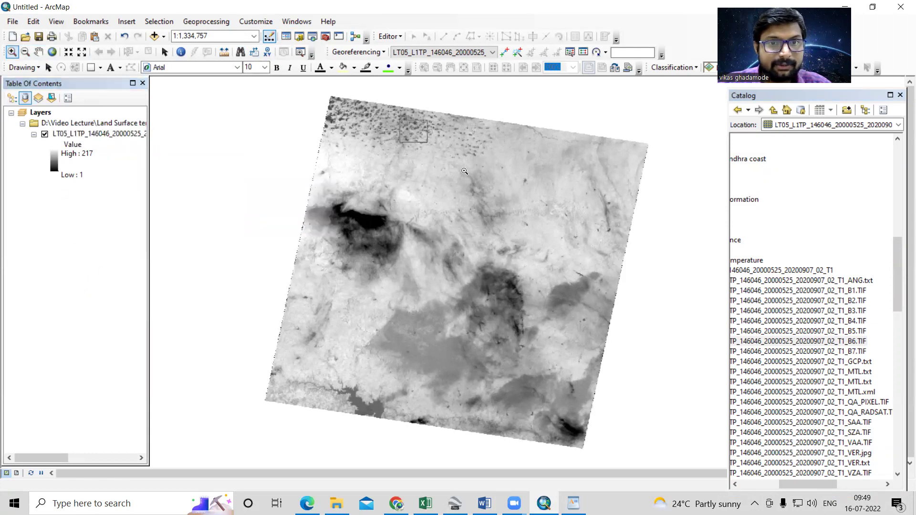
left_click(465, 171)
left_click(521, 215)
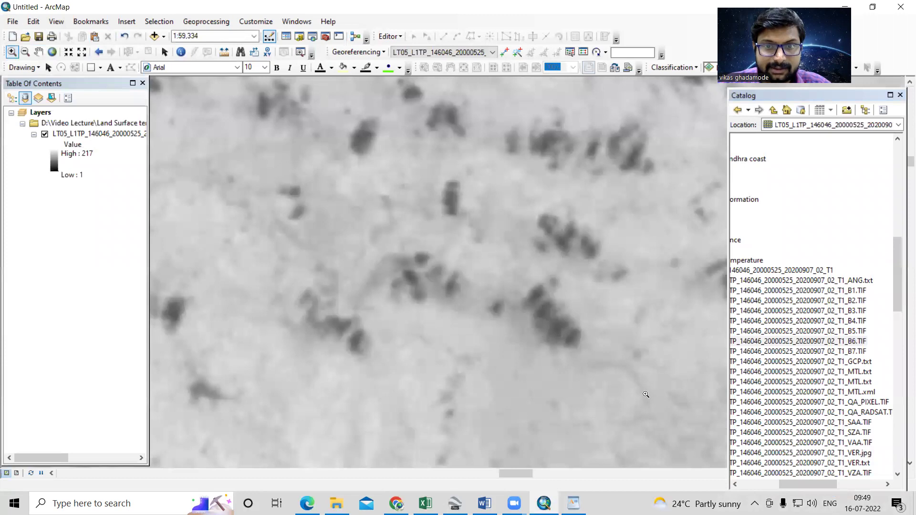
left_click(524, 319)
left_click(464, 251)
left_click(568, 323)
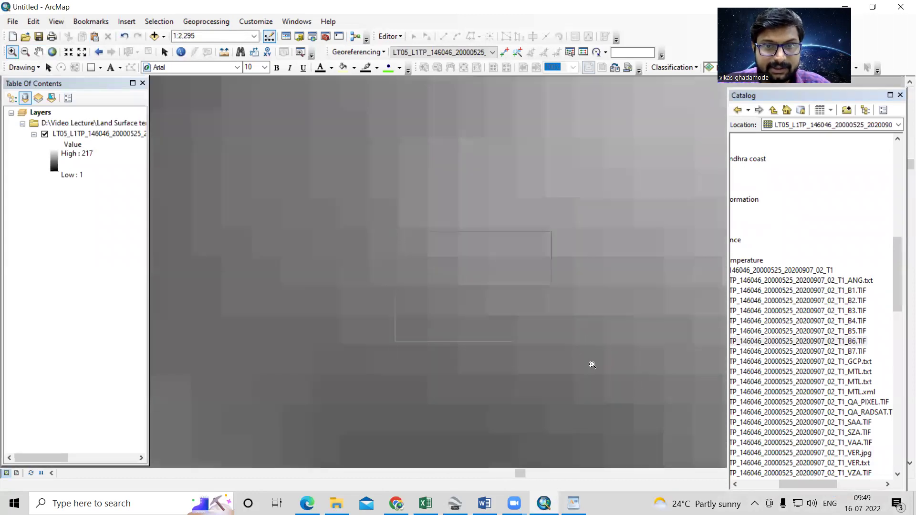
left_click(592, 365)
left_click(224, 51)
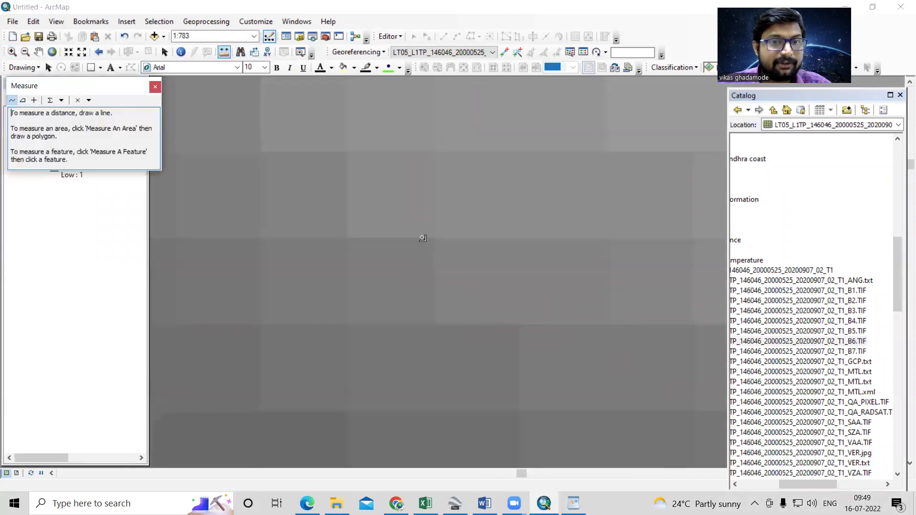
left_click(348, 205)
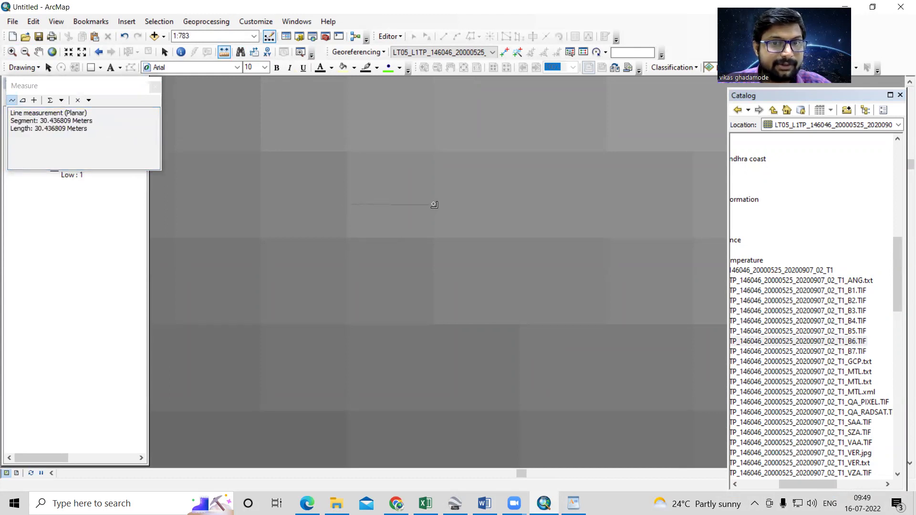
left_click(155, 86)
Compare the Qcal term of the DN-to-radiance formula in Word with the band 6 layer in ArcMap
left_click(66, 135)
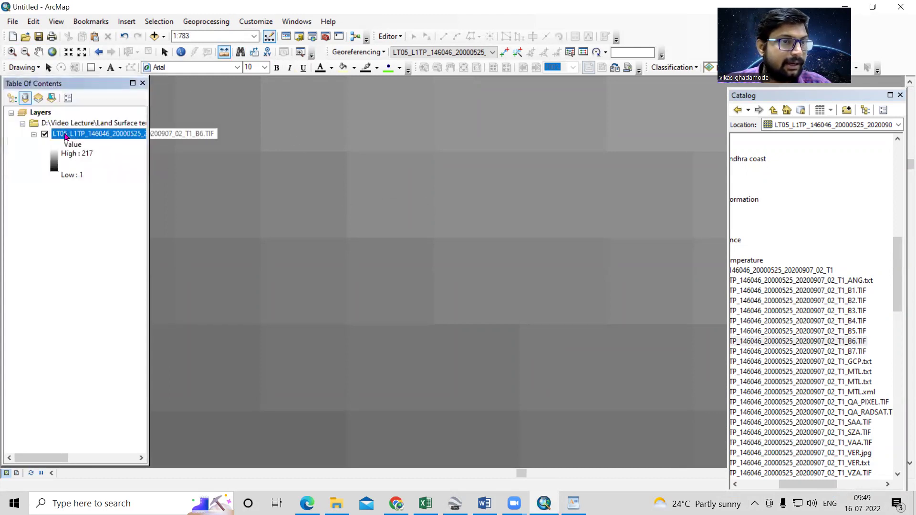
scroll(436, 268, "up", 3)
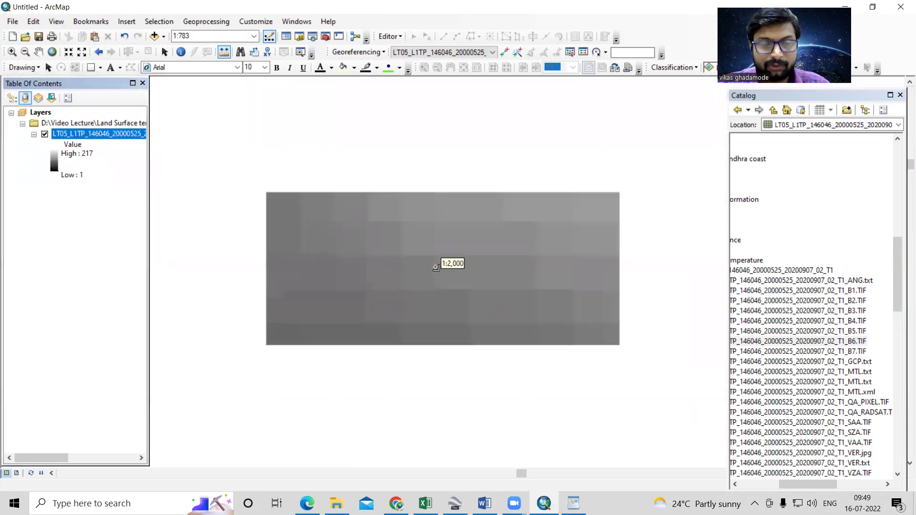
scroll(436, 268, "up", 2)
scroll(460, 310, "up", 5)
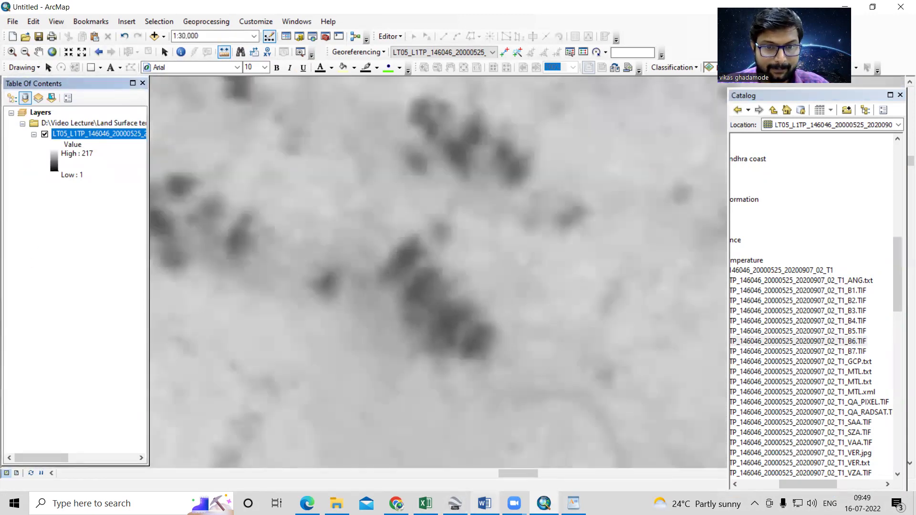
left_click(484, 504)
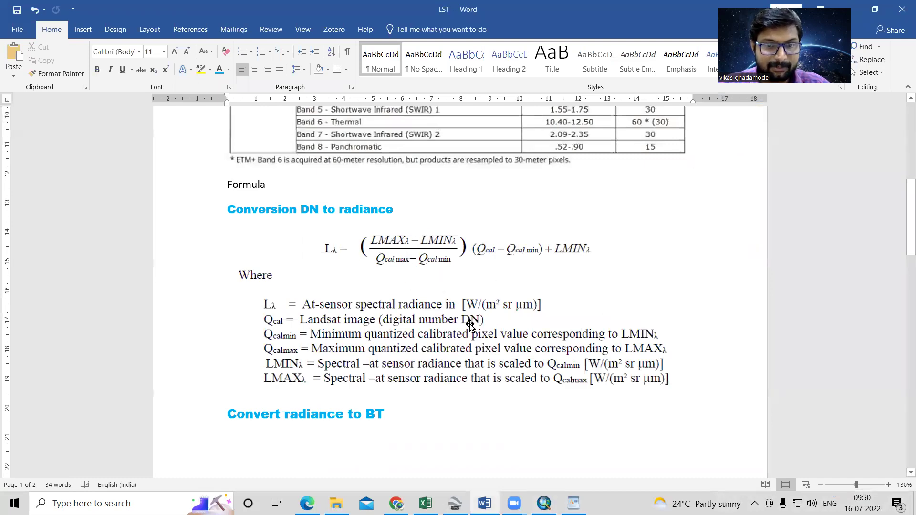
left_click(543, 504)
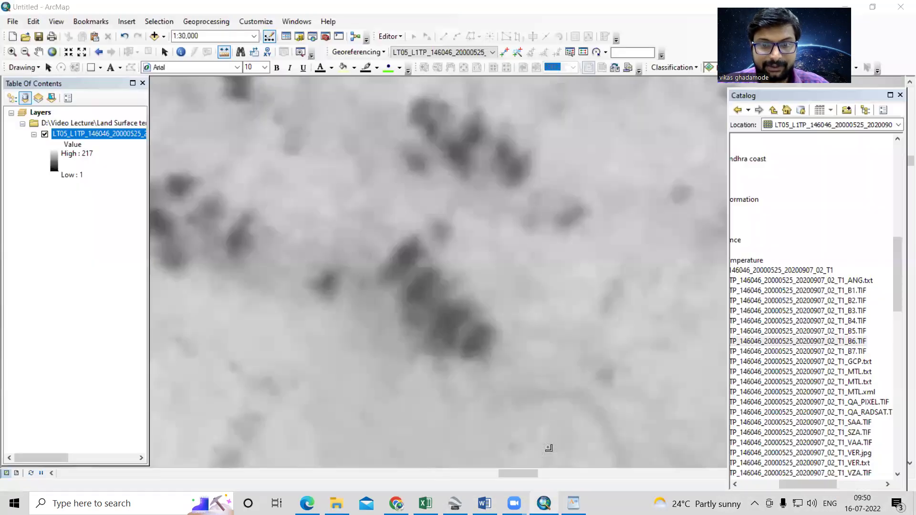
left_click(508, 253)
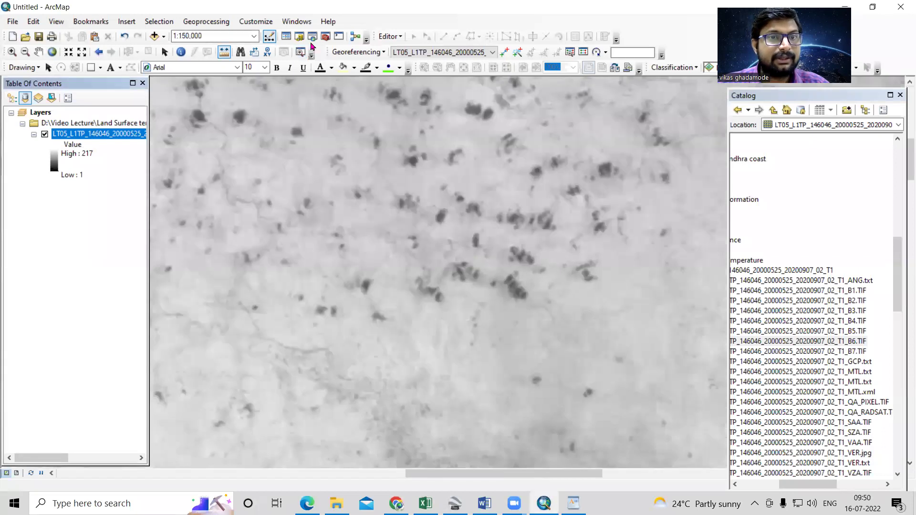
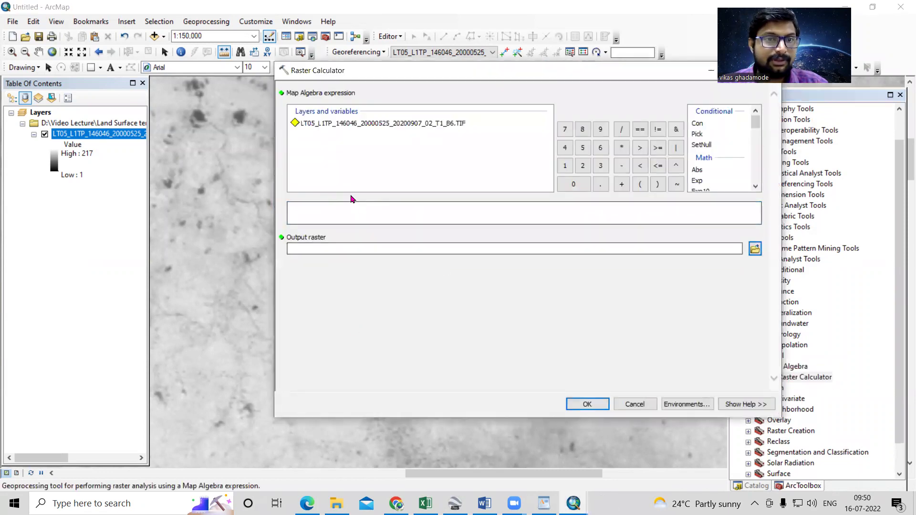
Begin the Raster Calculator expression with "((15.303", copying the band 6 maximum radiance from the metadata file in WordPad
left_click(333, 209)
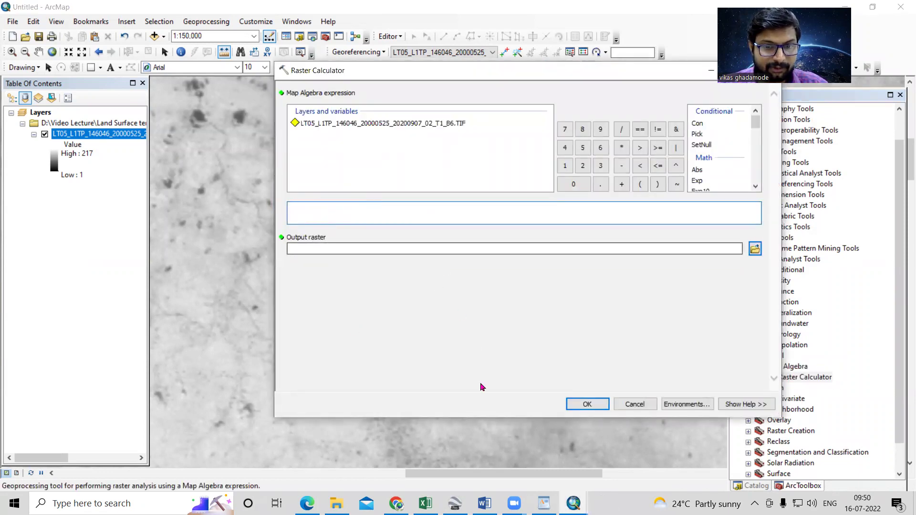
mouse_move(544, 503)
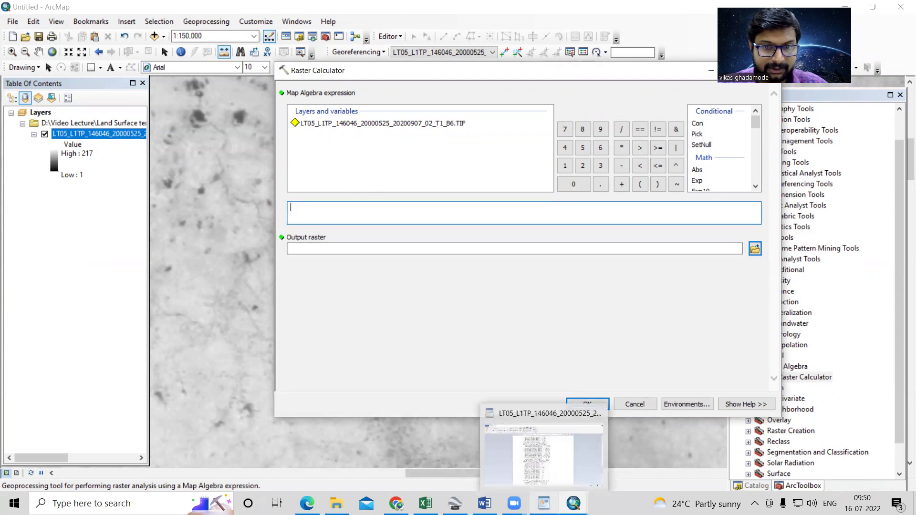
left_click(542, 469)
scroll(355, 342, "up", 2)
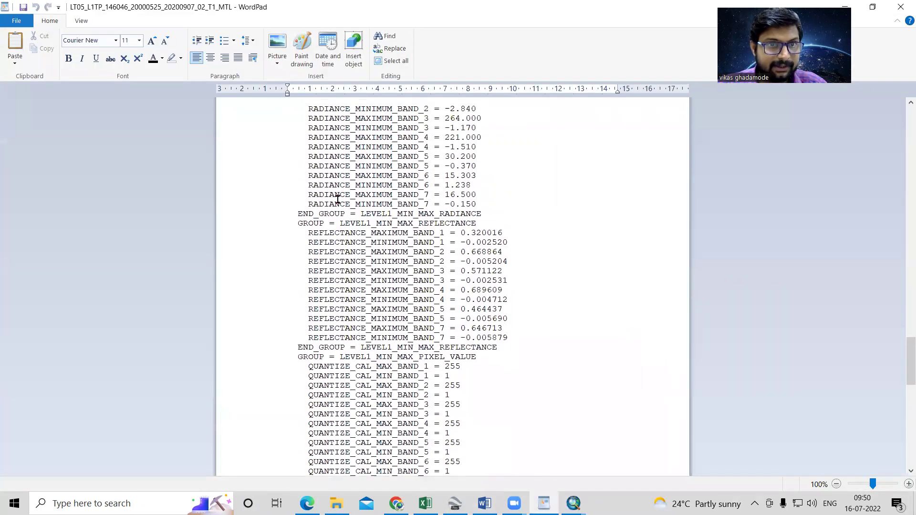
left_click_drag(305, 201, 472, 204)
key("ctrl+c")
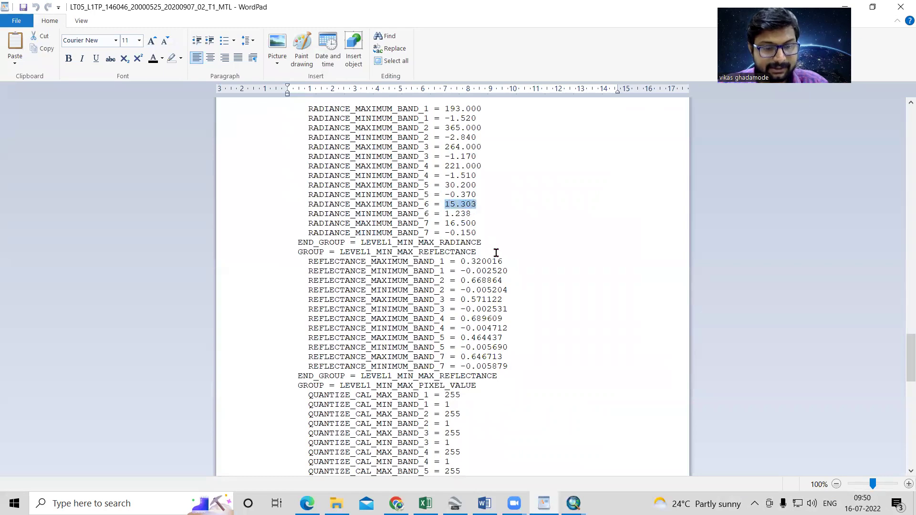
mouse_move(573, 501)
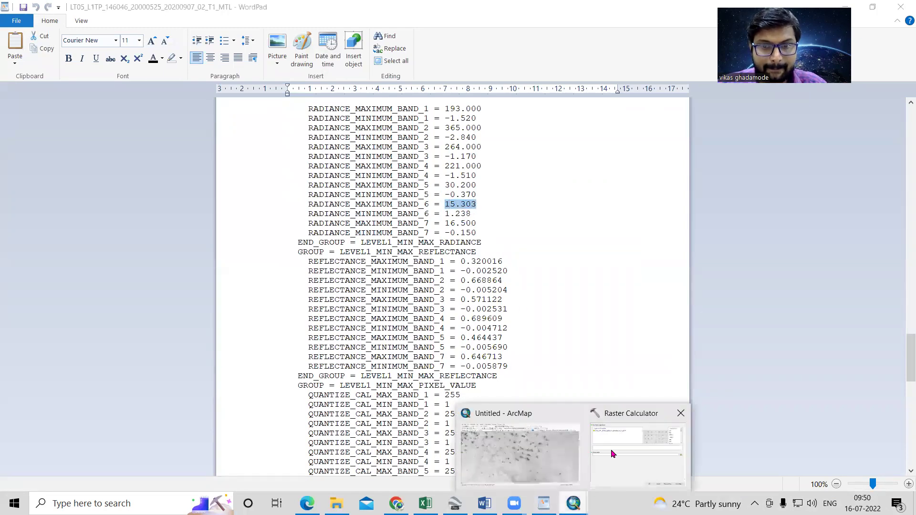
left_click(610, 447)
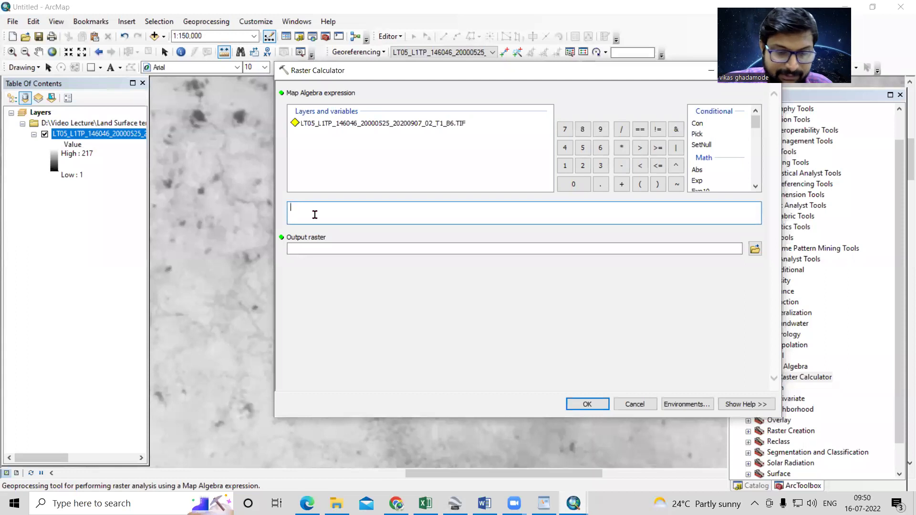
key("ctrl+v")
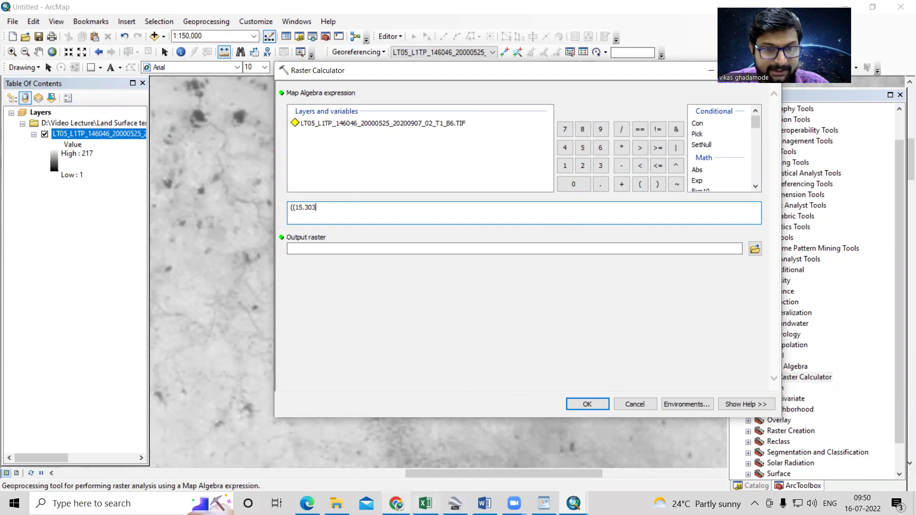
Extend the Raster Calculator expression with "- 1.238)", checking the formula in Word and copying the band 6 minimum radiance from the WordPad metadata file
mouse_move(485, 503)
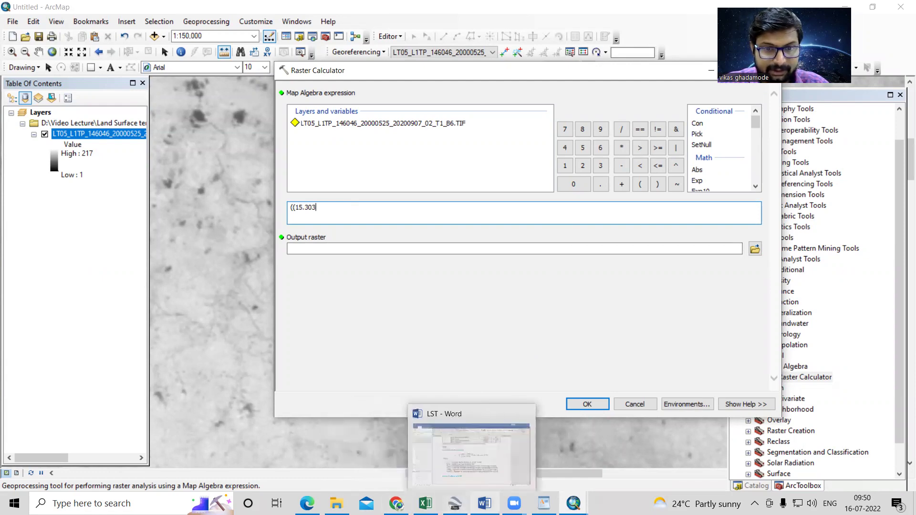
left_click(490, 468)
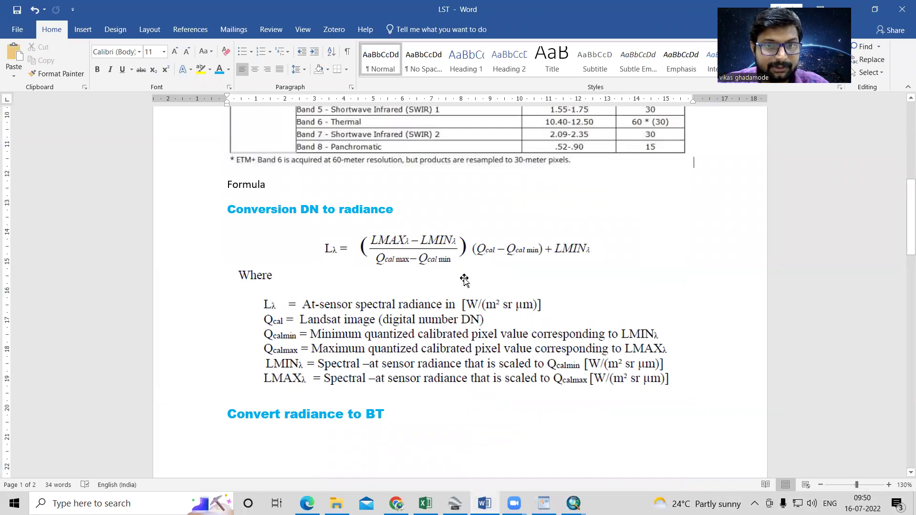
key("alt")
key("alt+Tab")
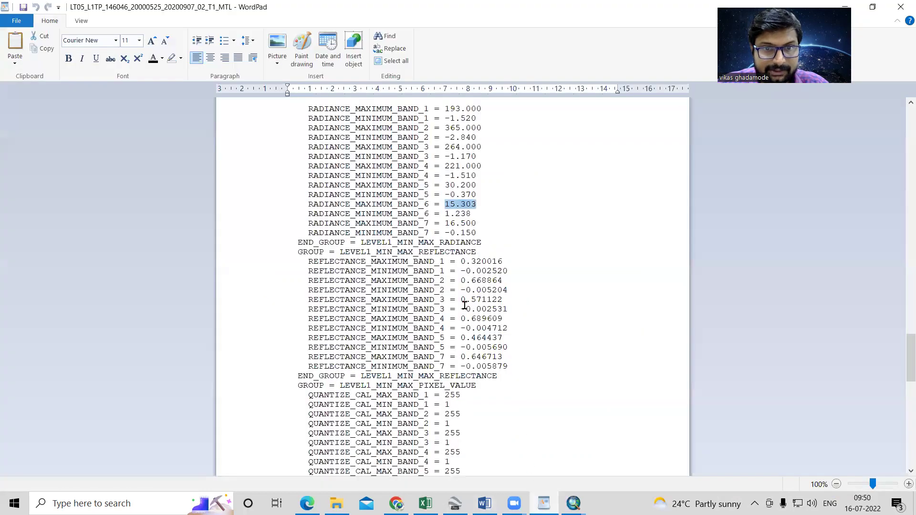
left_click_drag(446, 214, 468, 211)
key("ctrl+c")
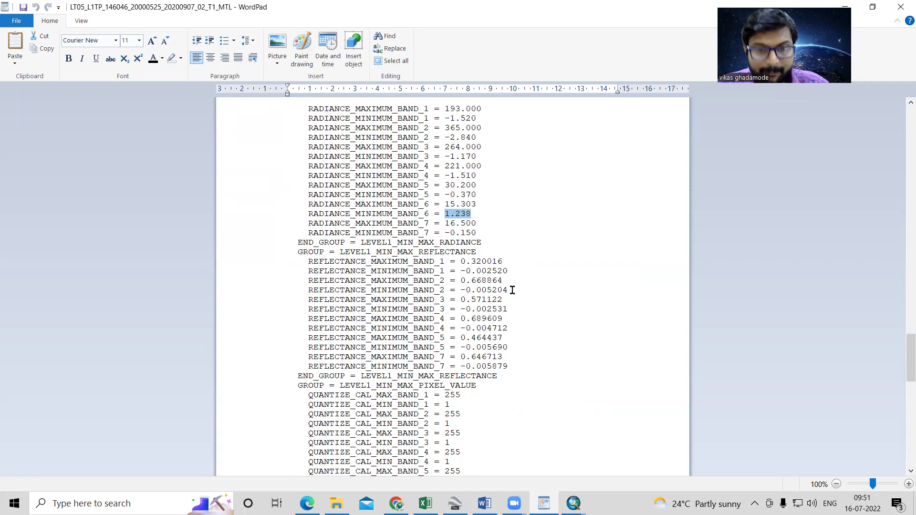
mouse_move(574, 503)
left_click(644, 446)
left_click(621, 179)
left_click(553, 217)
key("ctrl+v")
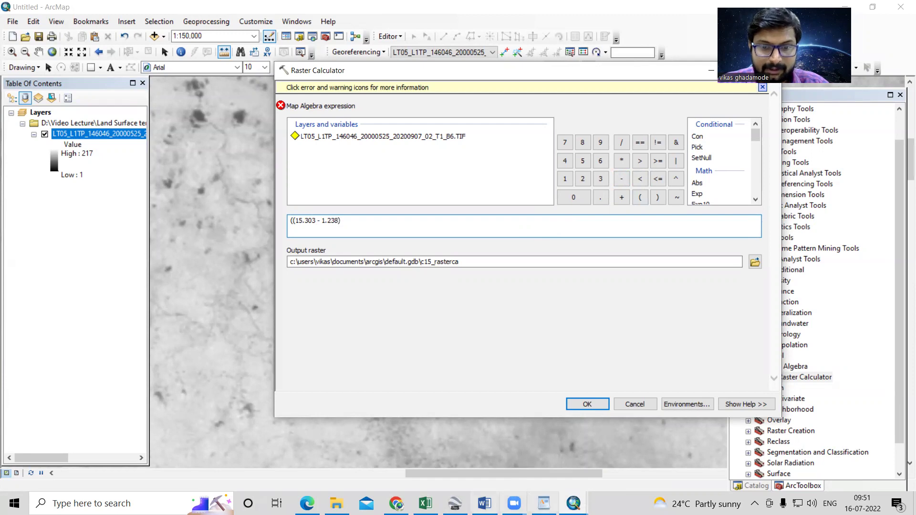
Append "/ (255-1))" to the expression, taking the band 6 quantize calibration maximum and minimum from the metadata file
mouse_move(544, 499)
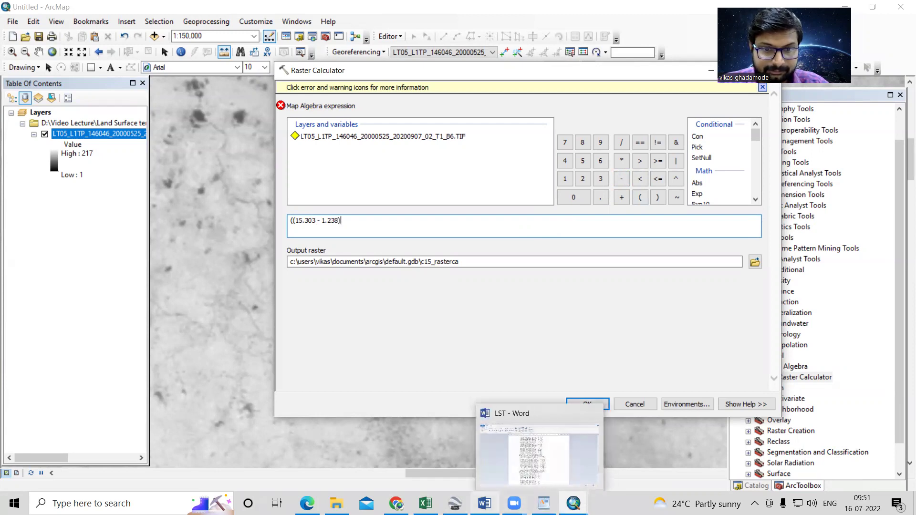
left_click(484, 504)
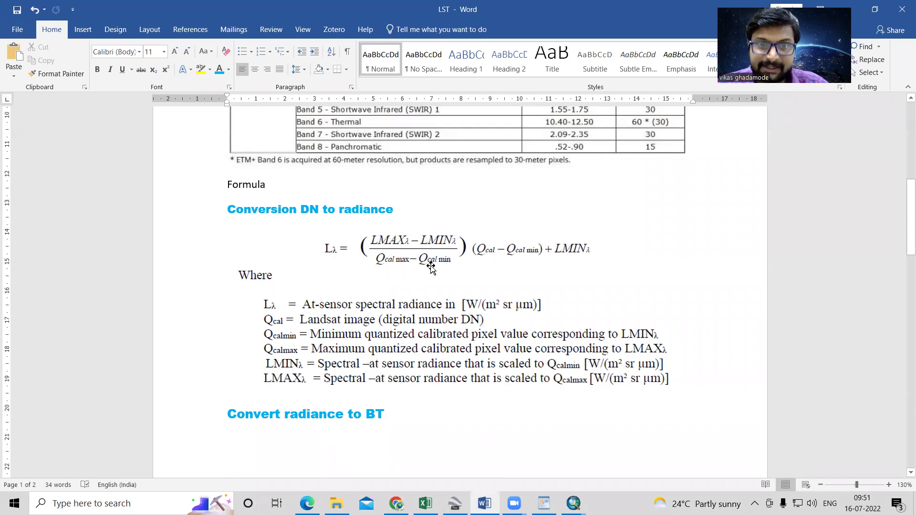
left_click(544, 504)
scroll(450, 358, "down", 4)
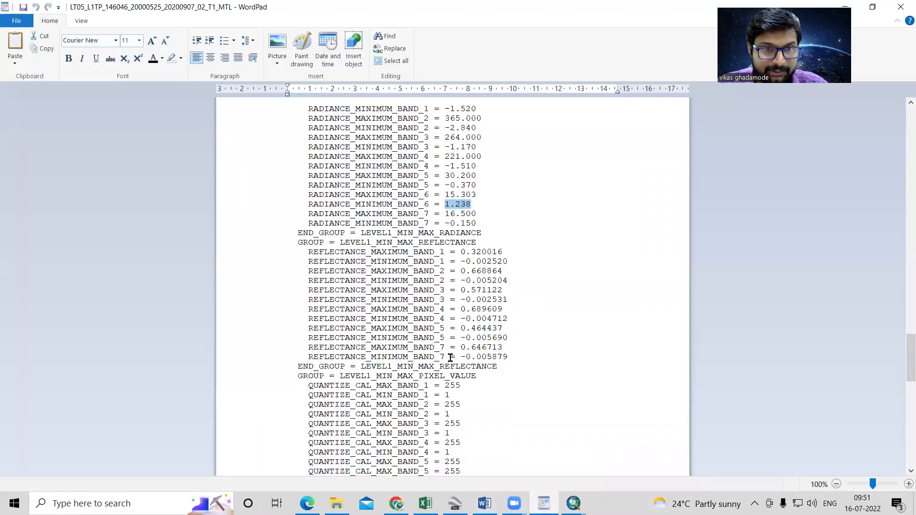
scroll(450, 358, "down", 2)
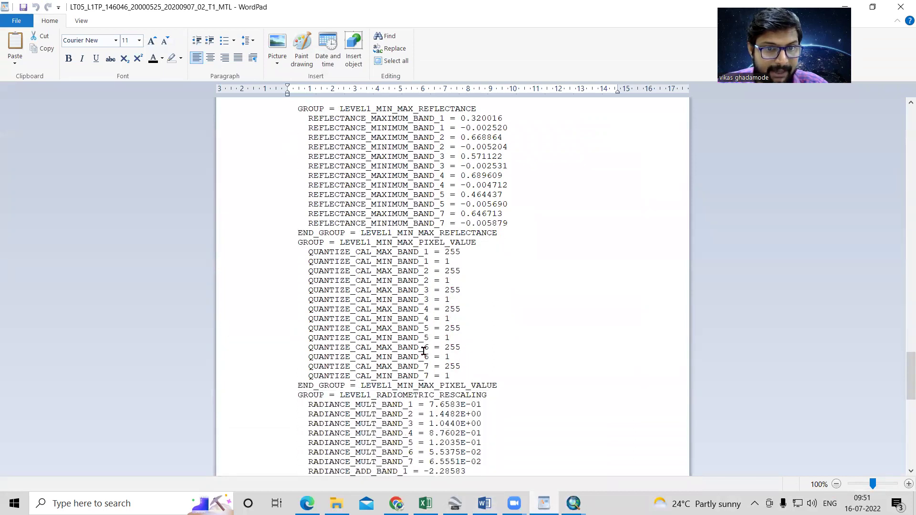
left_click_drag(442, 347, 458, 347)
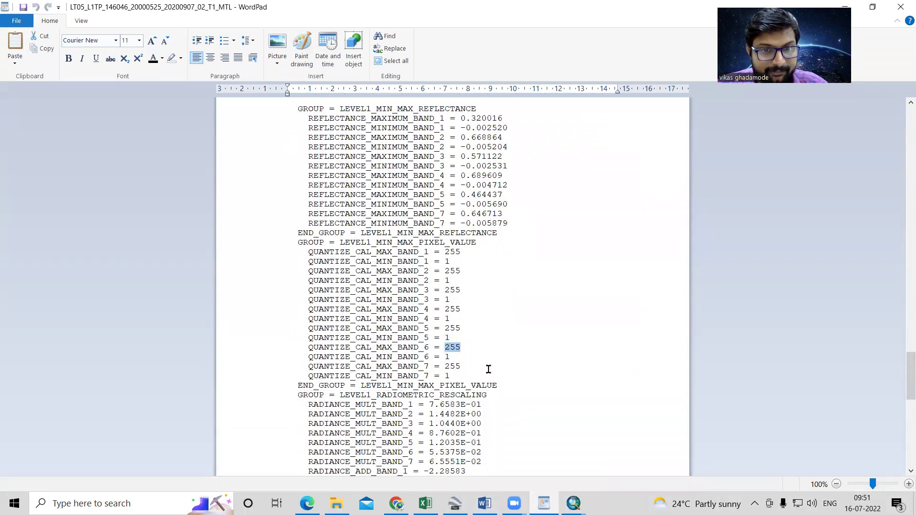
left_click(484, 503)
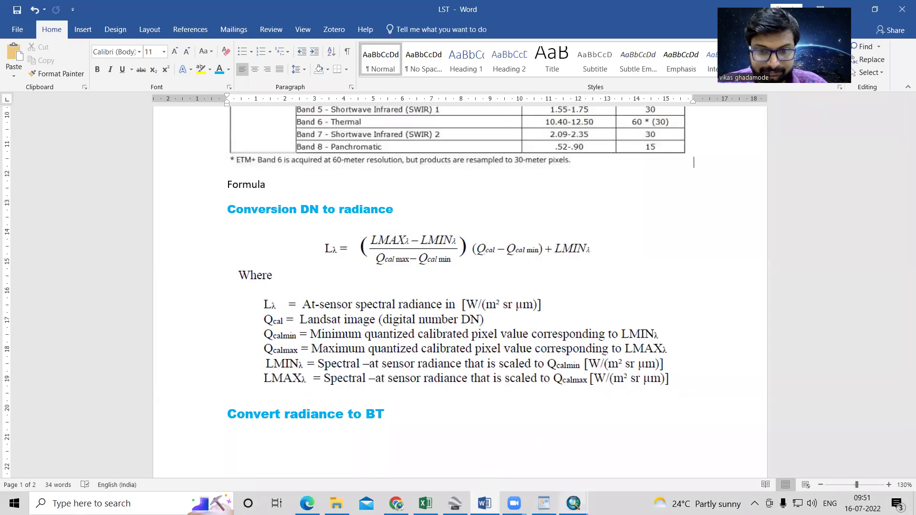
mouse_move(574, 503)
left_click(520, 453)
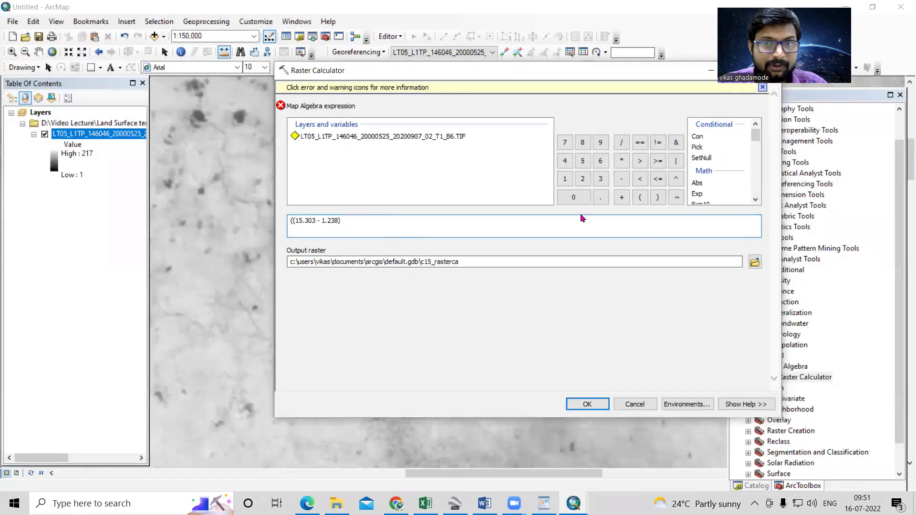
left_click(622, 142)
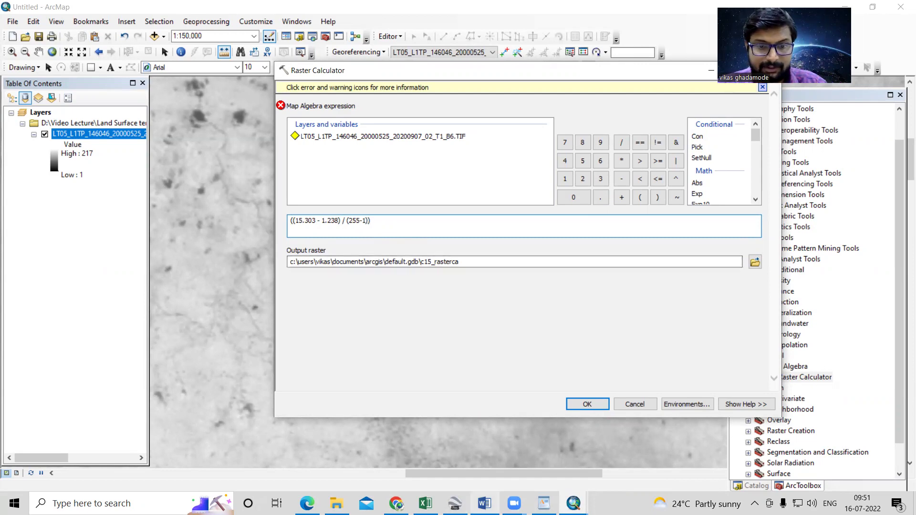
Following the formula in Word, multiply the expression by ("LT05_L1TP_146046_20000525_20200907_02_T1_B6.TIF" - 1)
mouse_move(484, 502)
left_click(484, 456)
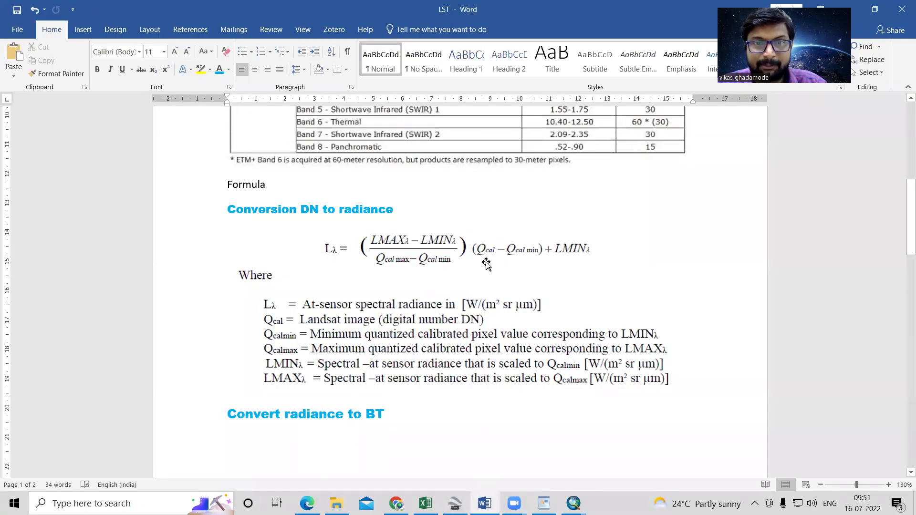
key("alt+Tab")
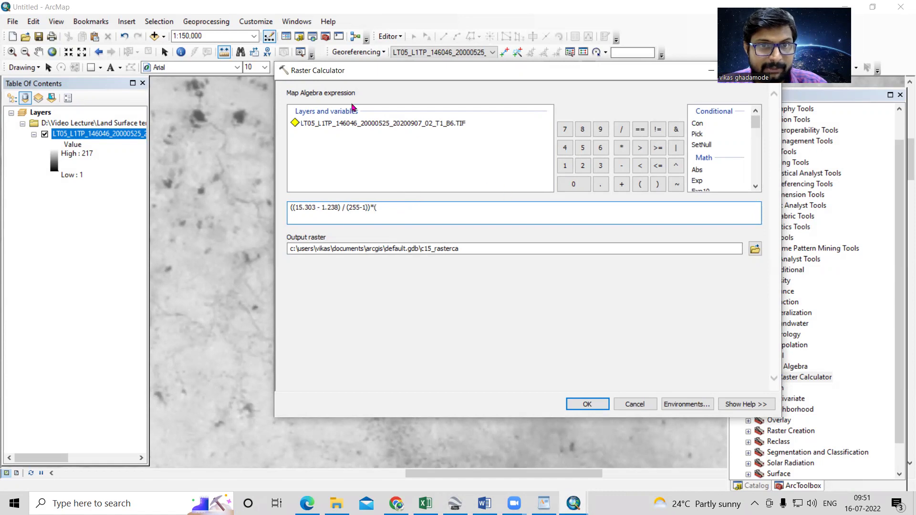
double_click(395, 124)
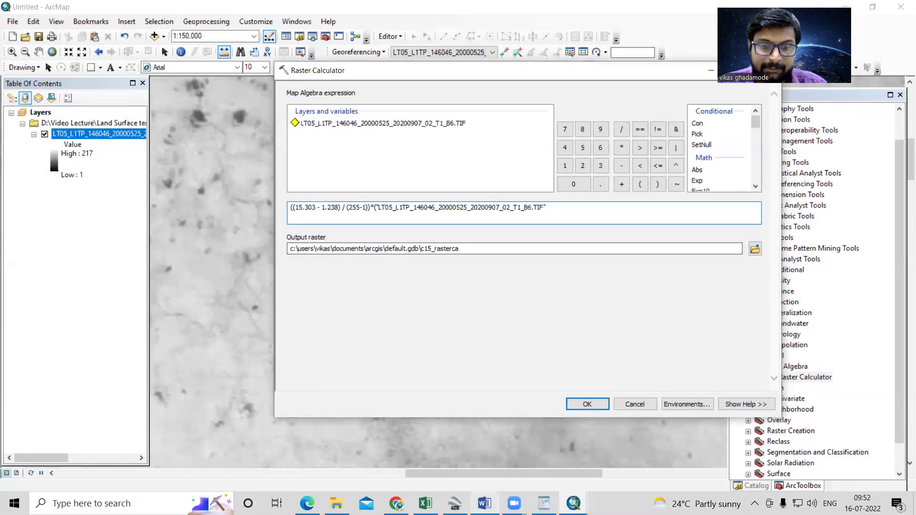
mouse_move(483, 503)
left_click(484, 479)
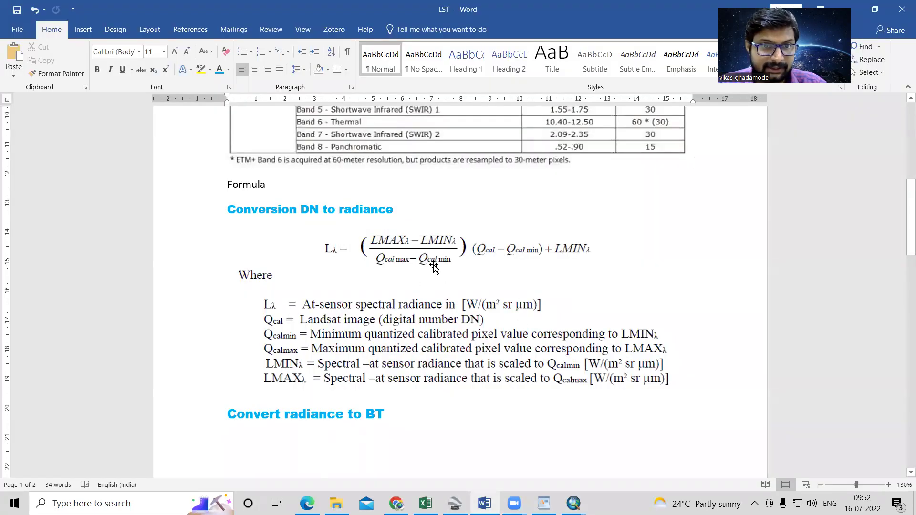
key("alt+Tab")
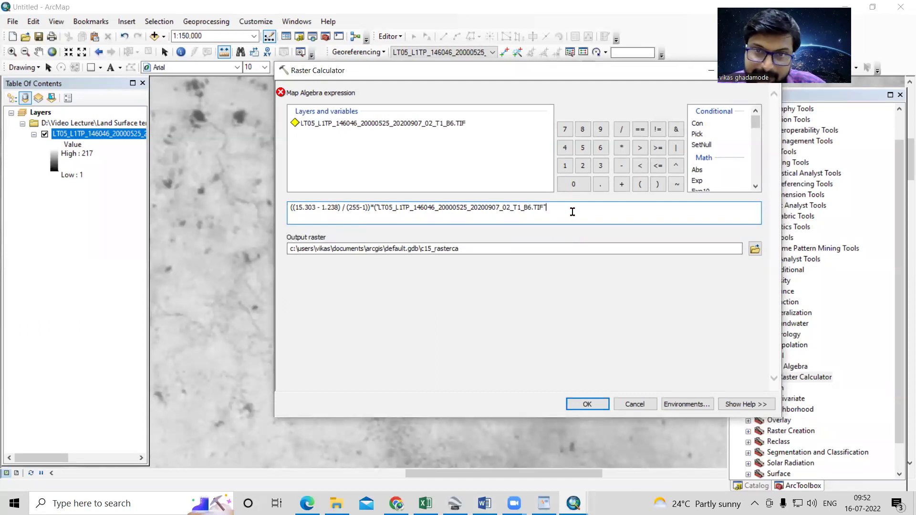
left_click(621, 166)
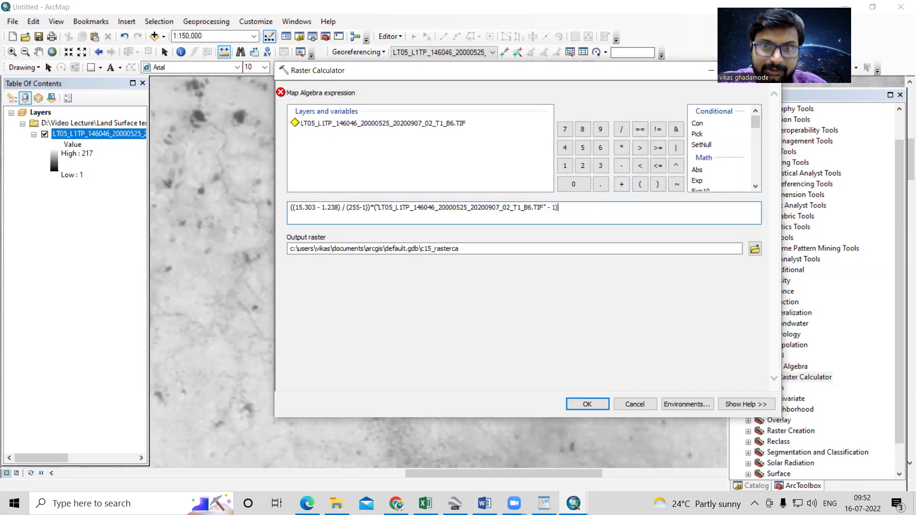
type("1)")
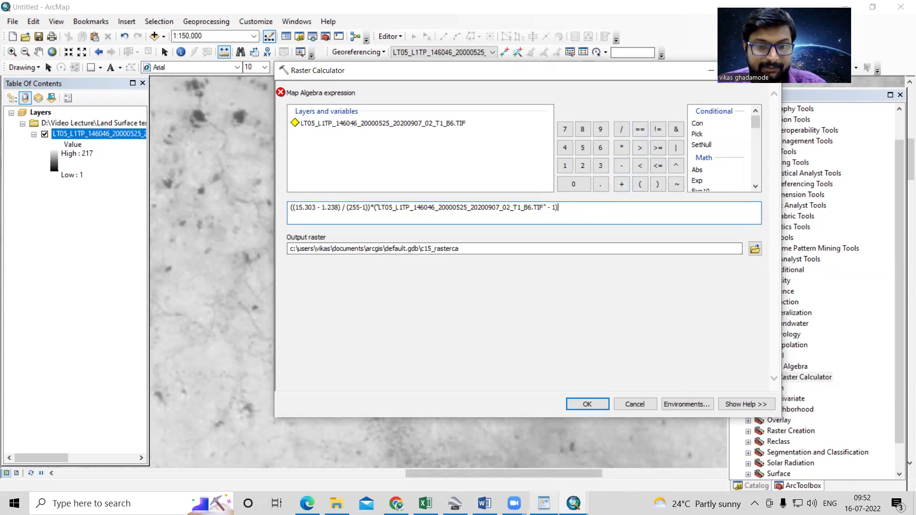
Complete the radiance expression with "+1.238" after checking the formula's last term in Word, reusing the minimum radiance already in the expression
left_click(484, 503)
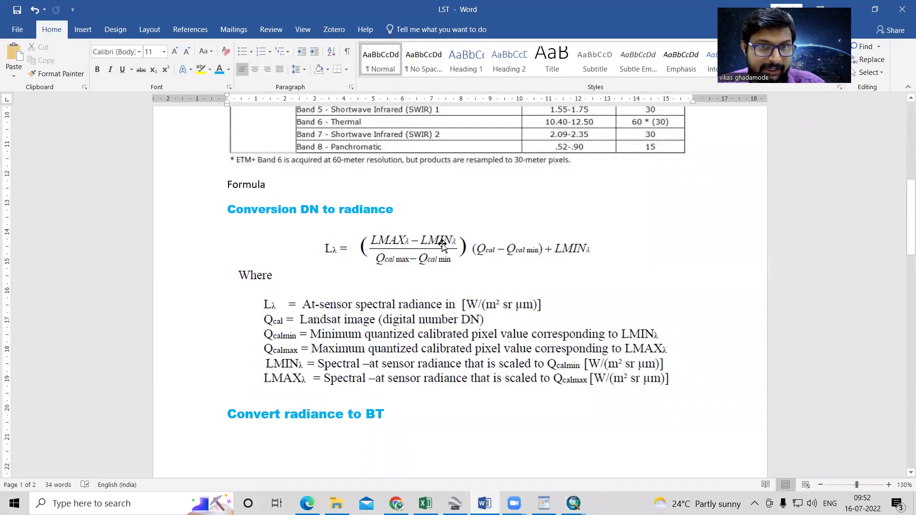
mouse_move(573, 503)
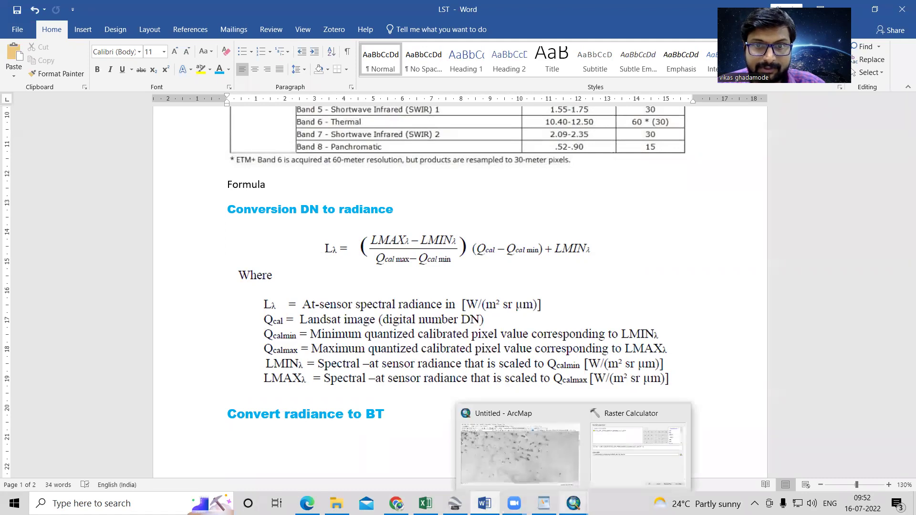
left_click(646, 475)
type("+")
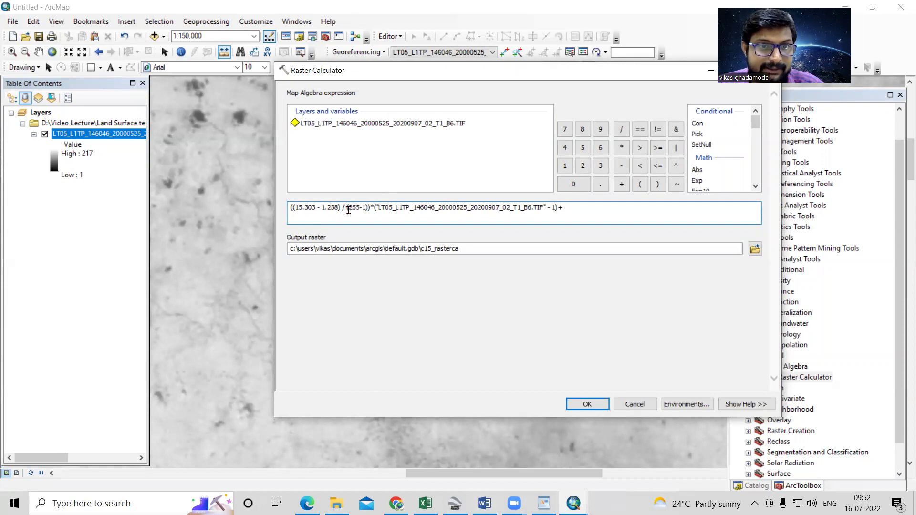
mouse_move(321, 208)
left_mouse_down()
mouse_move(342, 208)
mouse_move(321, 210)
mouse_move(335, 210)
left_mouse_up()
key("ctrl+c")
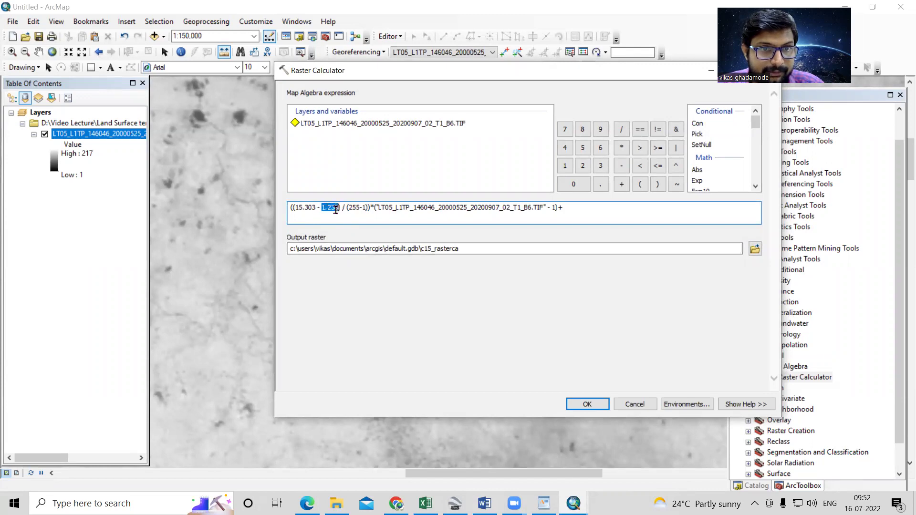
left_click(572, 207)
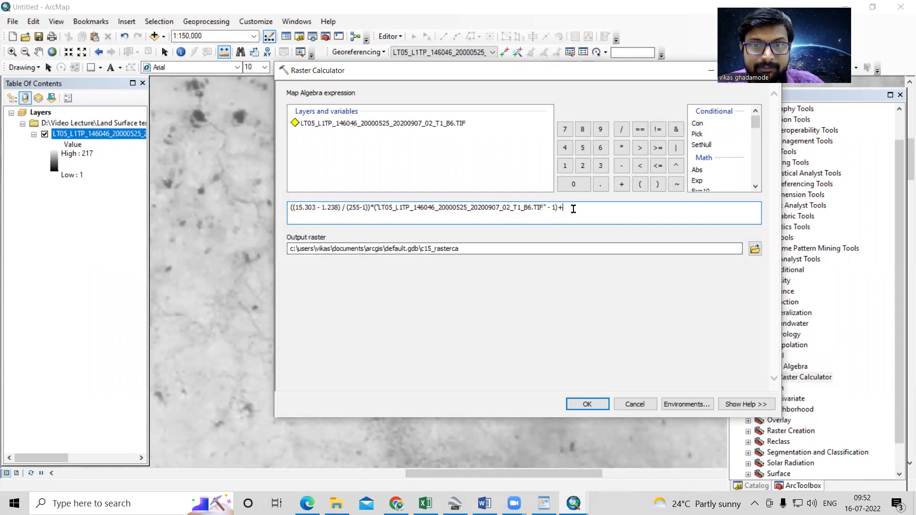
key("ctrl+v")
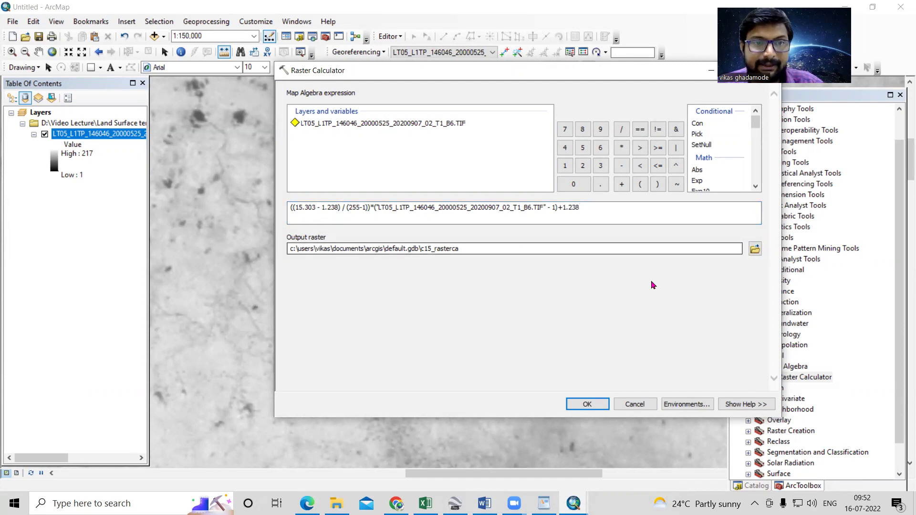
Choose the folder D:\Video Lecture\Land Surface temperature as the location for the output raster
left_click(756, 249)
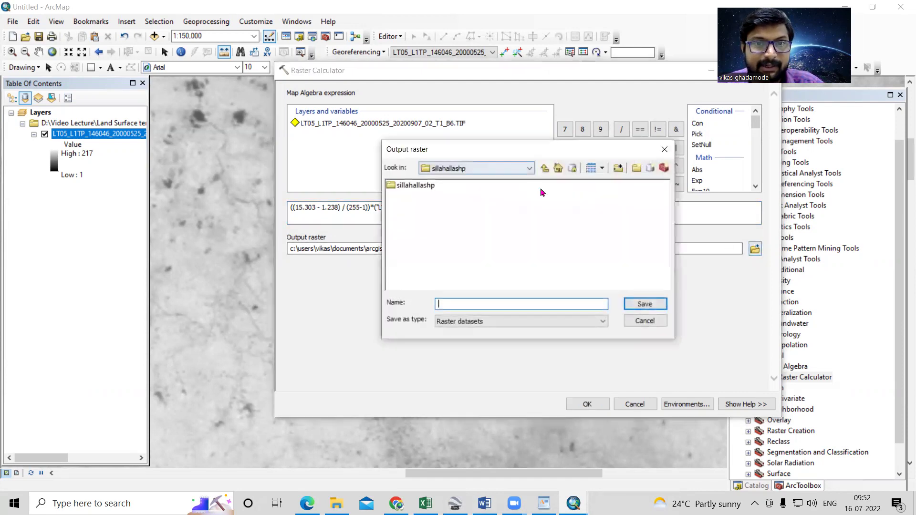
left_click(544, 168)
left_click(544, 168)
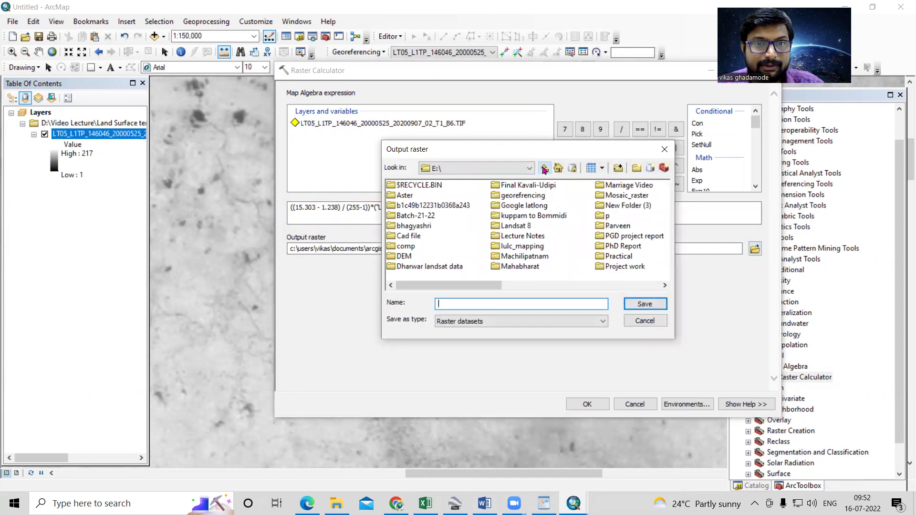
left_click(545, 168)
left_click(480, 168)
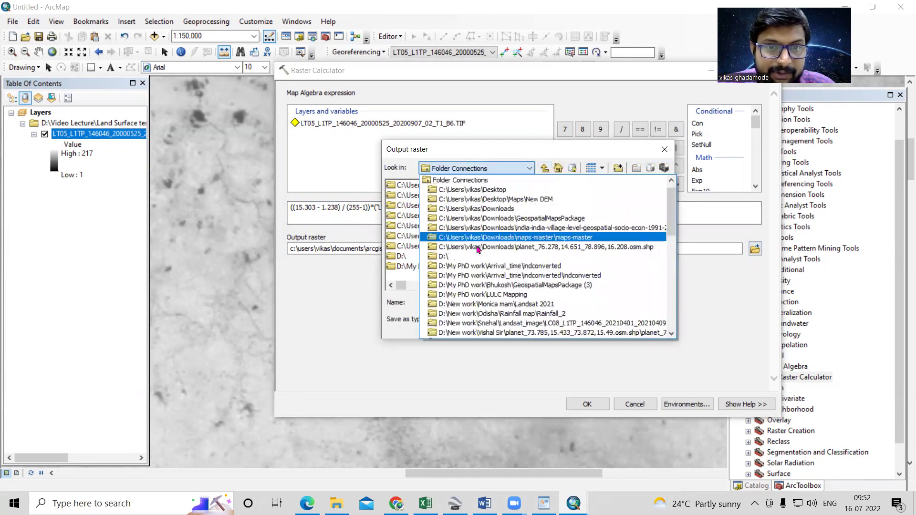
left_click(475, 258)
scroll(419, 224, "down", 3)
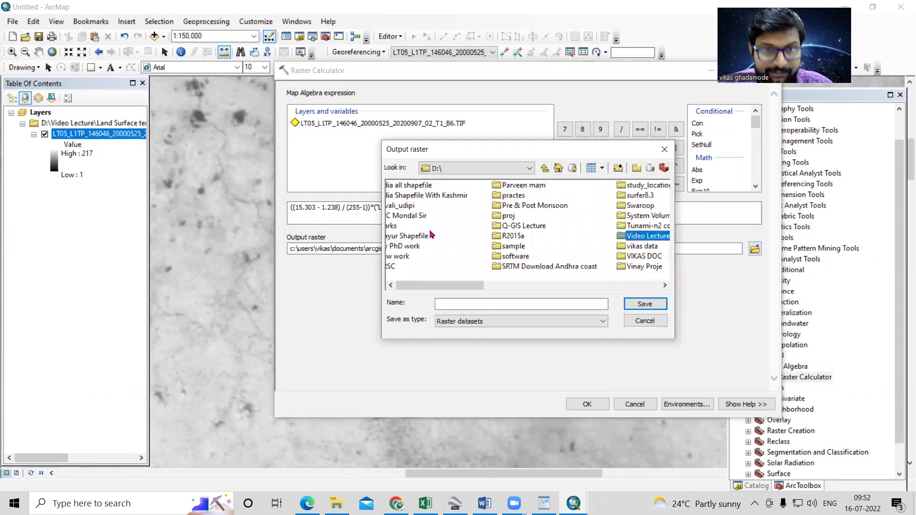
left_click(516, 237)
double_click(516, 237)
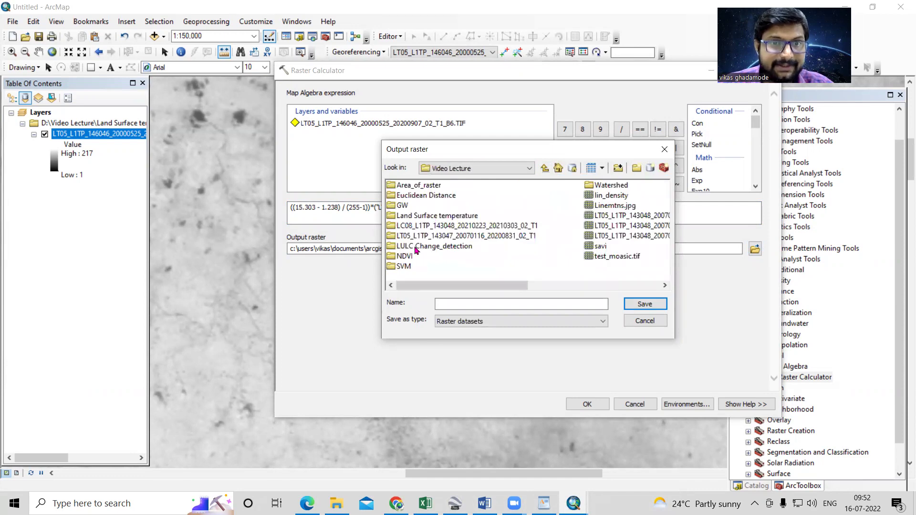
double_click(421, 217)
Save the output raster under the name Radiance and run the Raster Calculator
left_click(510, 301)
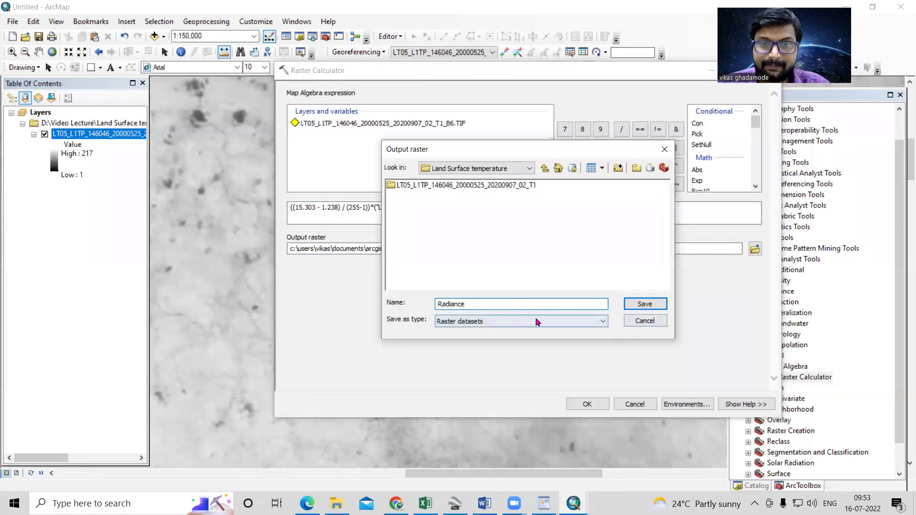
left_click(644, 304)
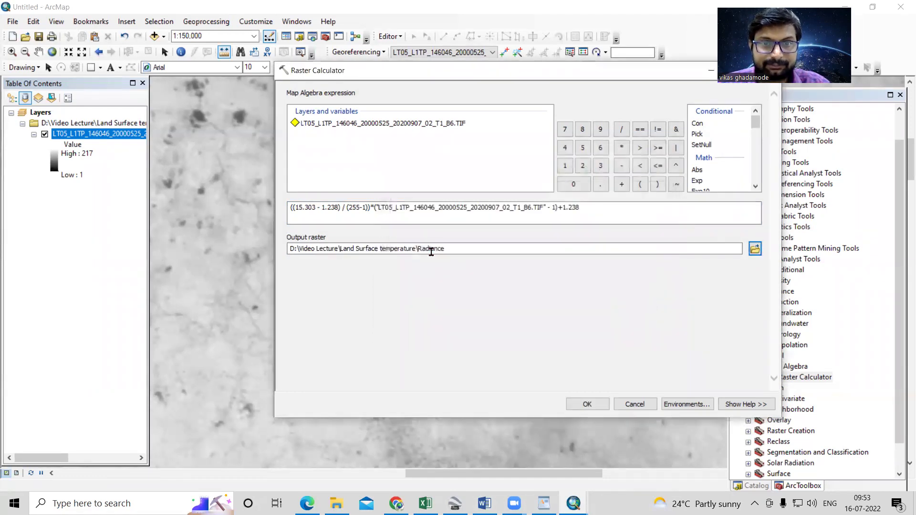
left_click(583, 405)
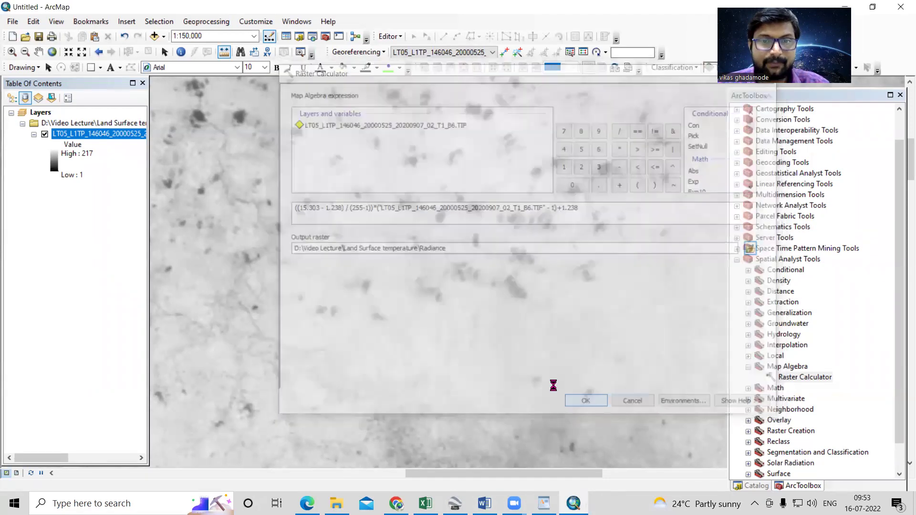
scroll(440, 299, "down", 3)
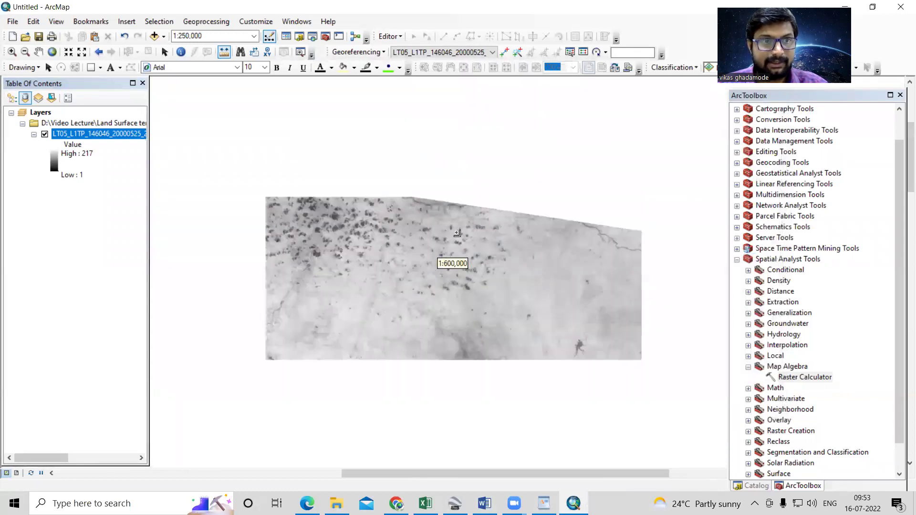
scroll(386, 117, "down", 3)
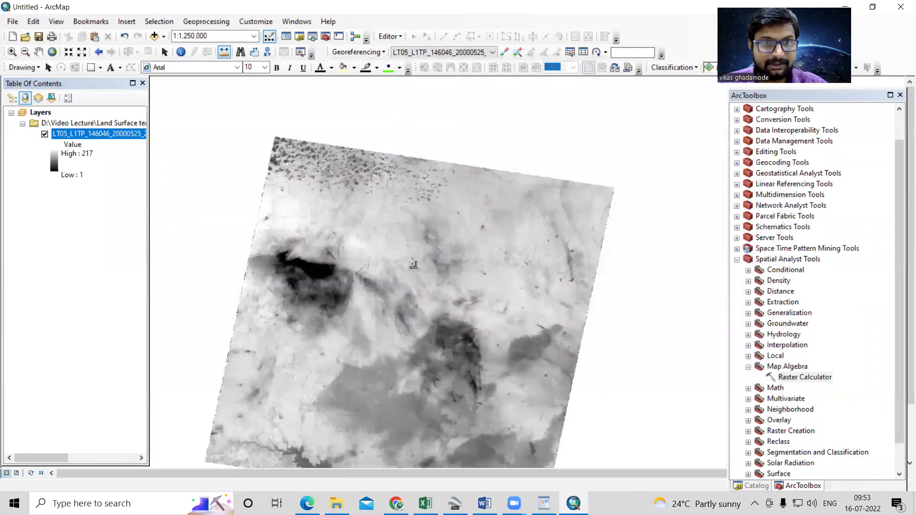
scroll(425, 215, "down", 2)
scroll(379, 233, "up", 2)
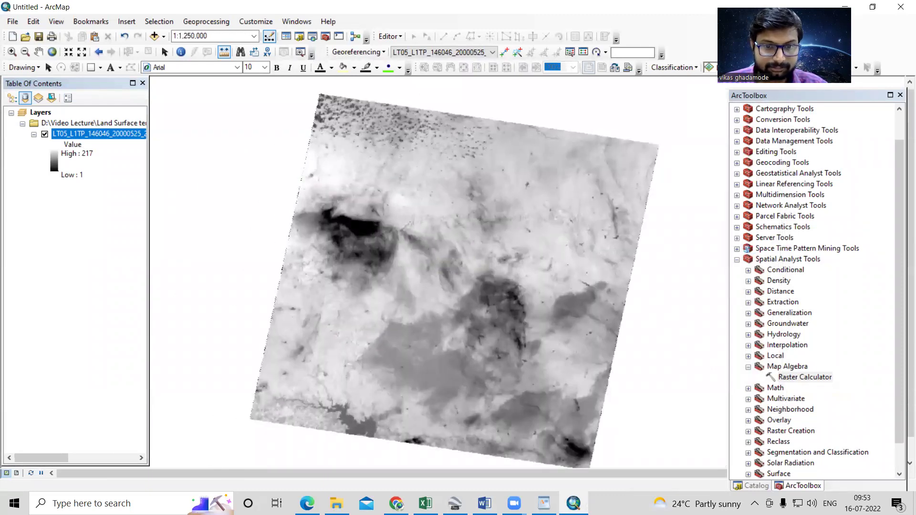
Switch to the LST document in Word and examine the at-satellite brightness temperature formula, its variable definitions and the K1/K2 constants table
left_click(489, 473)
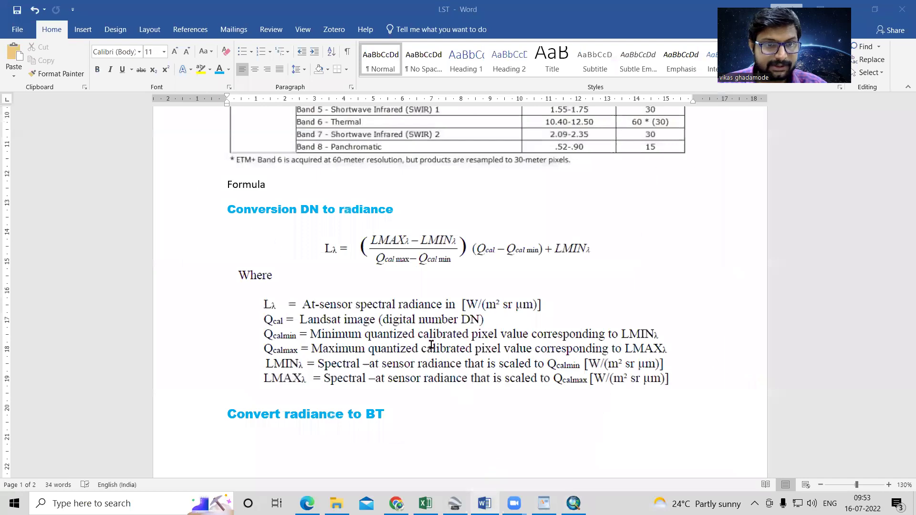
scroll(394, 333, "down", 5)
scroll(274, 258, "up", 2)
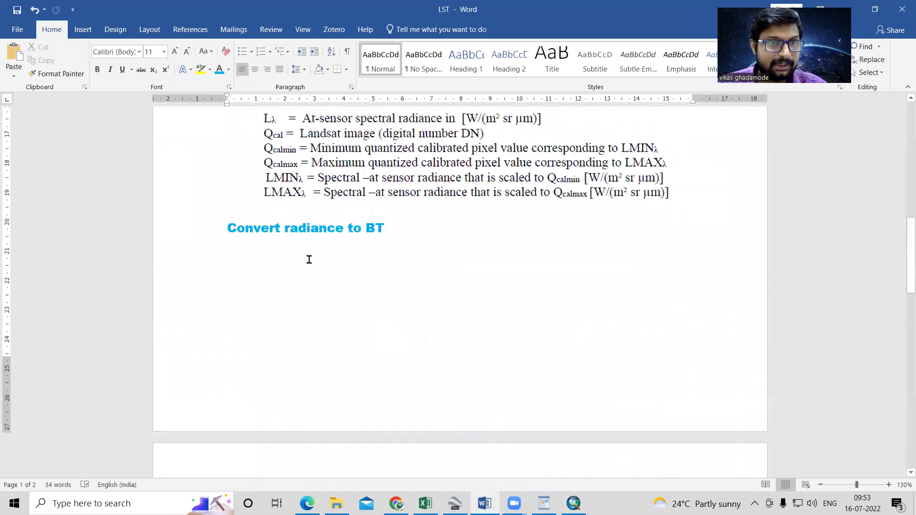
scroll(310, 259, "down", 6)
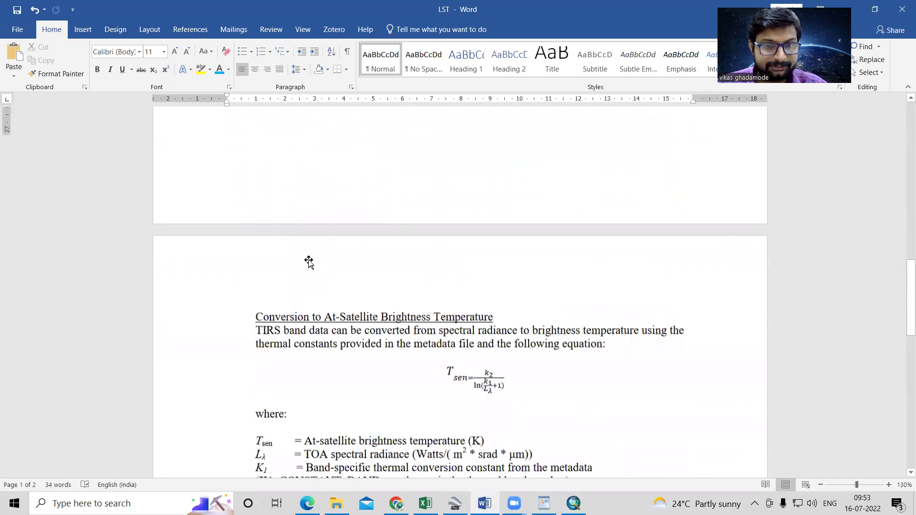
left_click(888, 485)
left_click(889, 485)
left_click(888, 485)
left_click(888, 485)
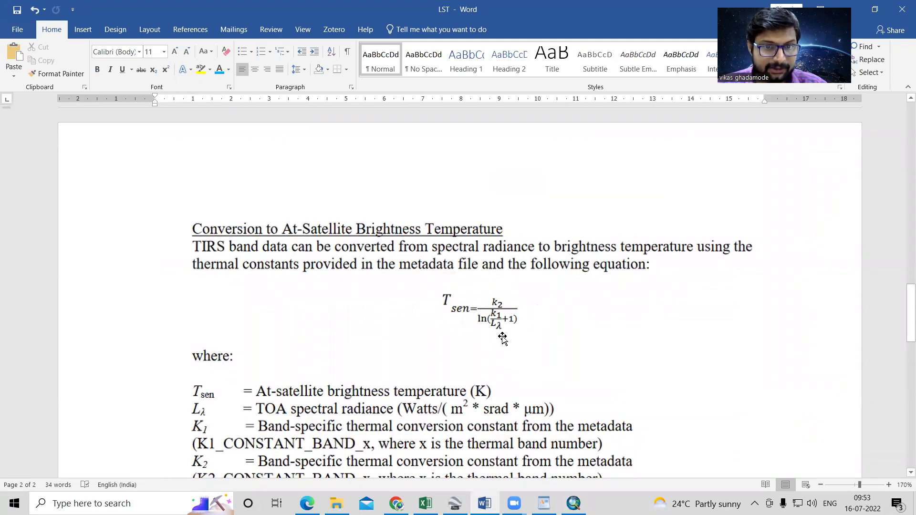
scroll(501, 336, "down", 3)
scroll(482, 191, "down", 1)
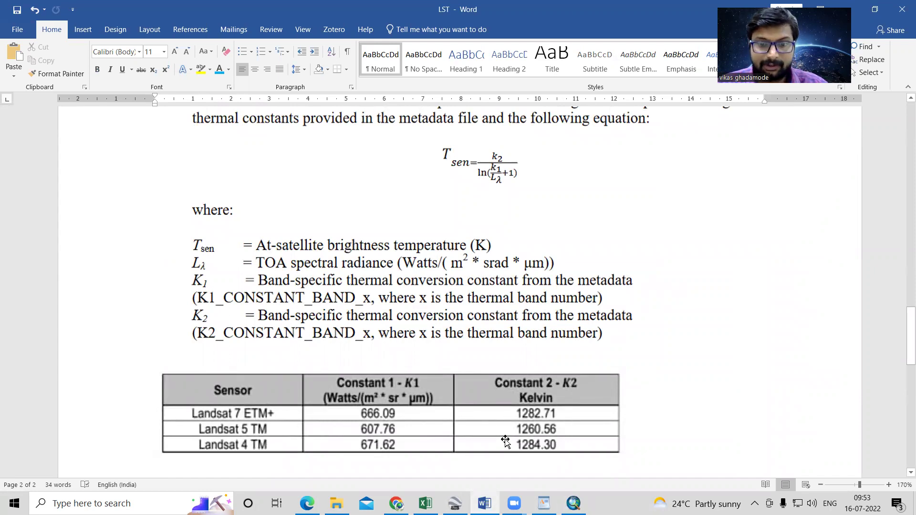
Switch to the MTL metadata file in WordPad and locate the thermal constants K1_CONSTANT_BAND_6 and K2_CONSTANT_BAND_6
left_click(548, 472)
scroll(386, 351, "down", 4)
scroll(386, 352, "down", 9)
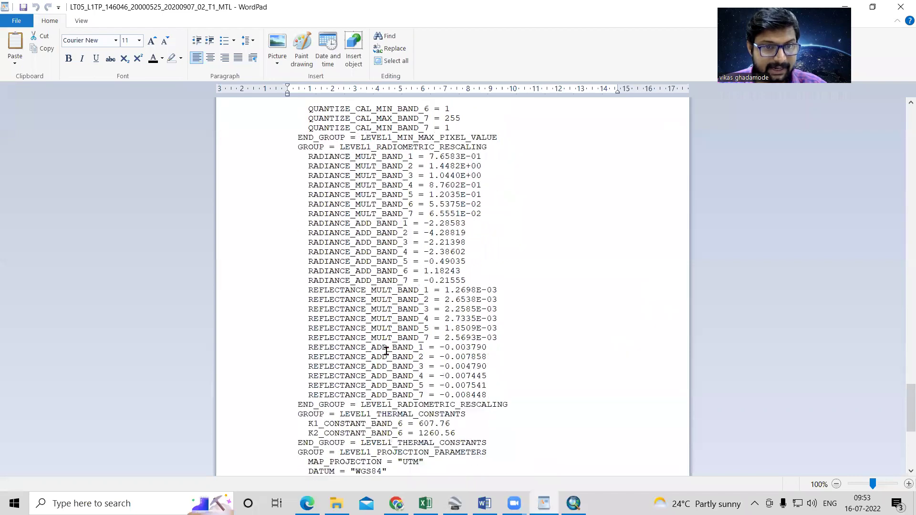
left_click_drag(309, 313, 436, 311)
left_click(402, 318)
left_click(438, 309)
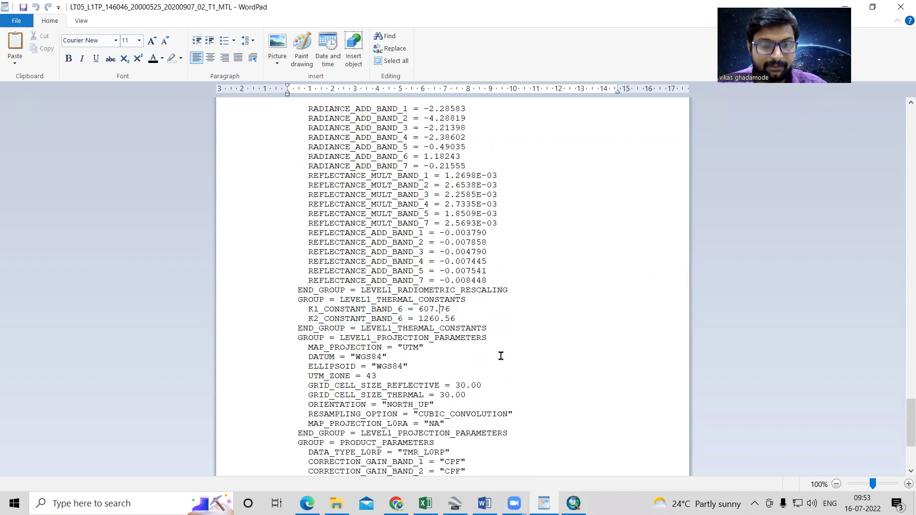
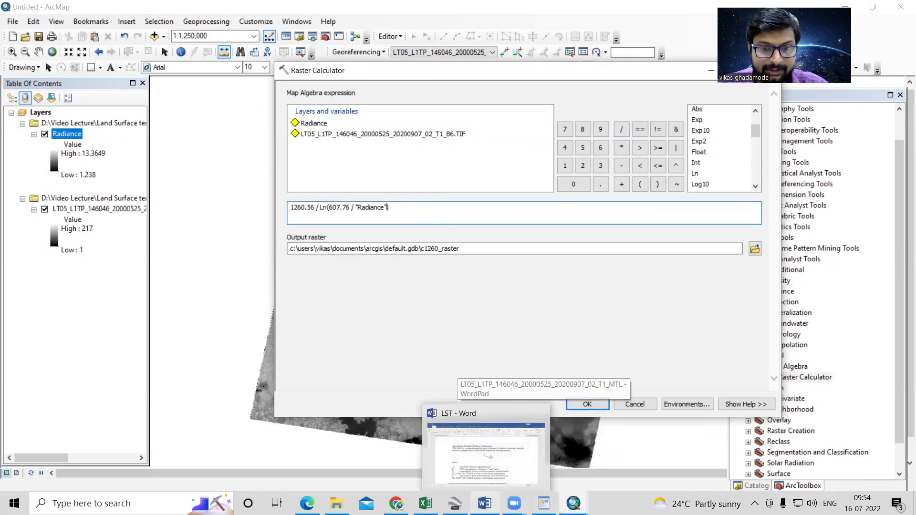
Following the formula in Word, add +1 after "Radiance" inside the Ln parentheses, and recheck the expression against the metadata and the formula
left_click(511, 426)
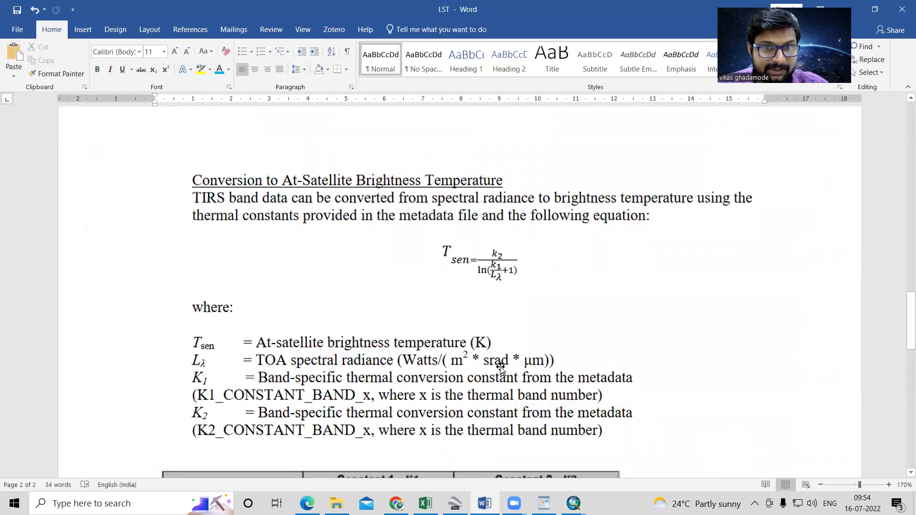
left_click(668, 477)
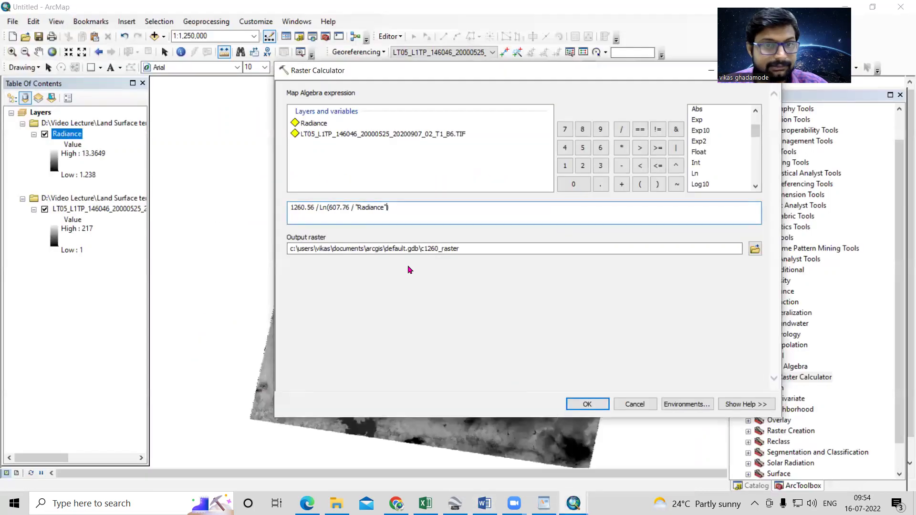
left_click(565, 167)
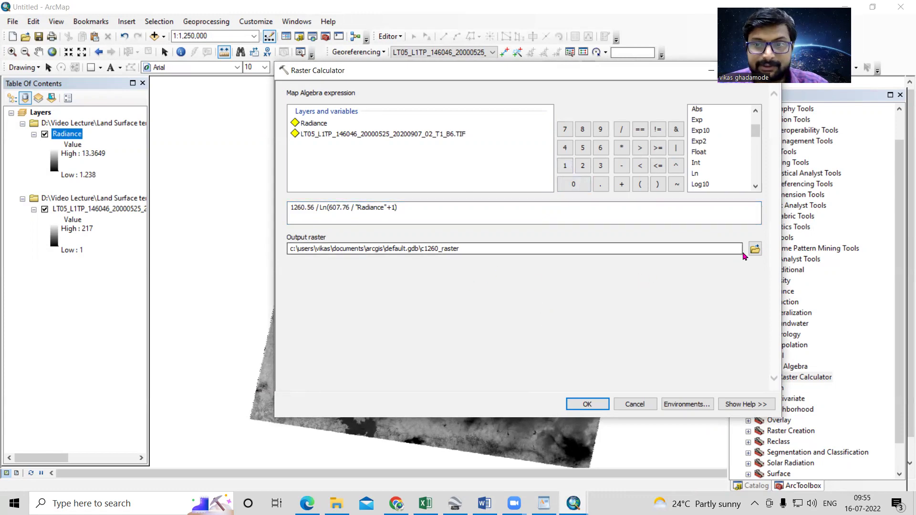
left_click(543, 502)
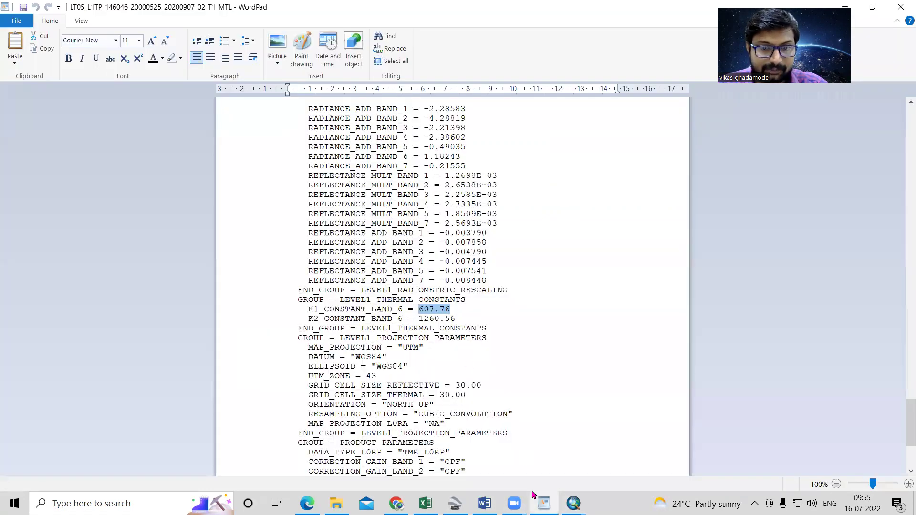
left_click(485, 503)
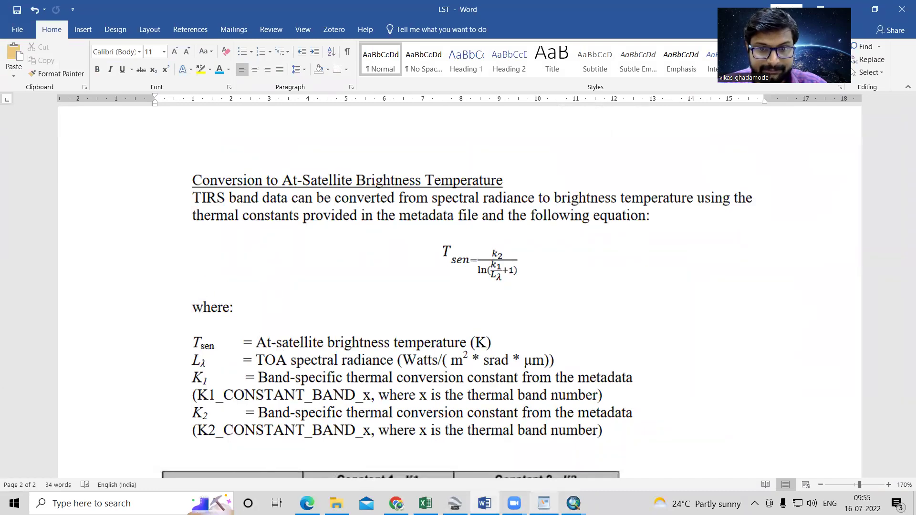
mouse_move(574, 502)
left_click(639, 464)
Save the output raster as Kelvin in the Land Surface temperature folder and run the Raster Calculator
left_click(754, 249)
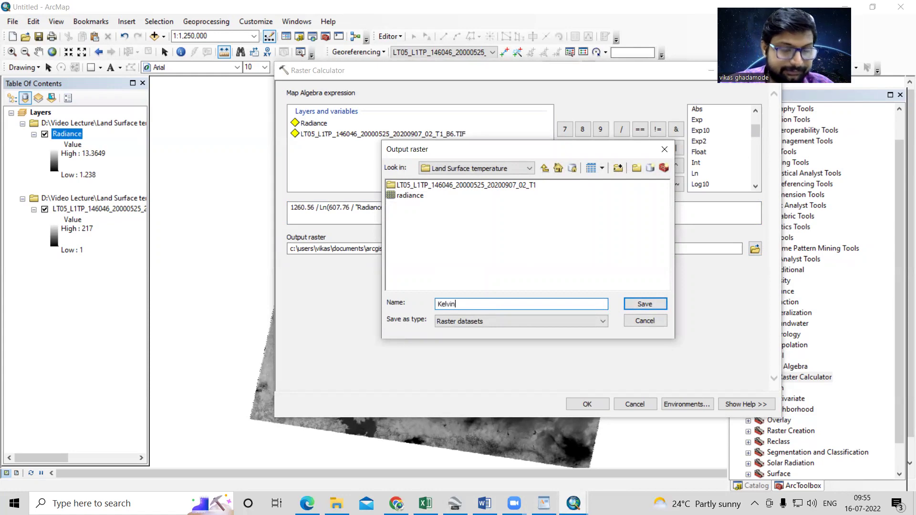
left_click(645, 303)
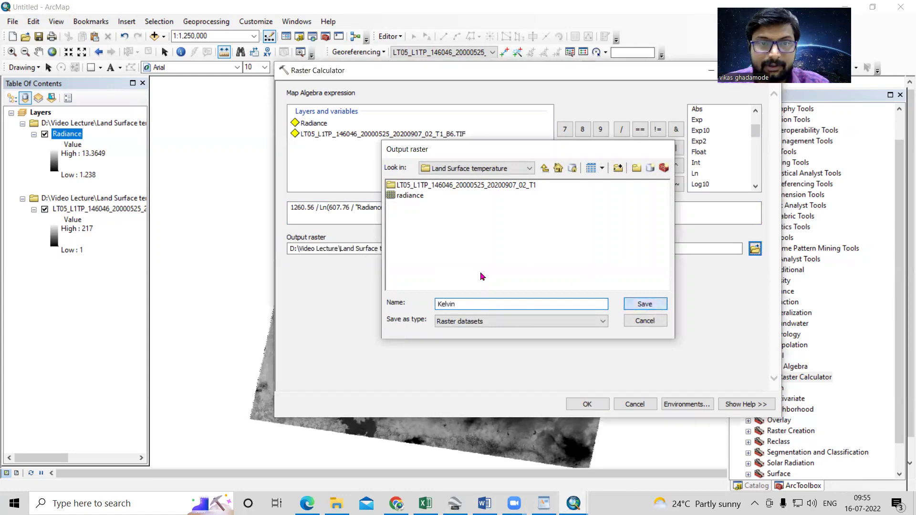
left_click(588, 407)
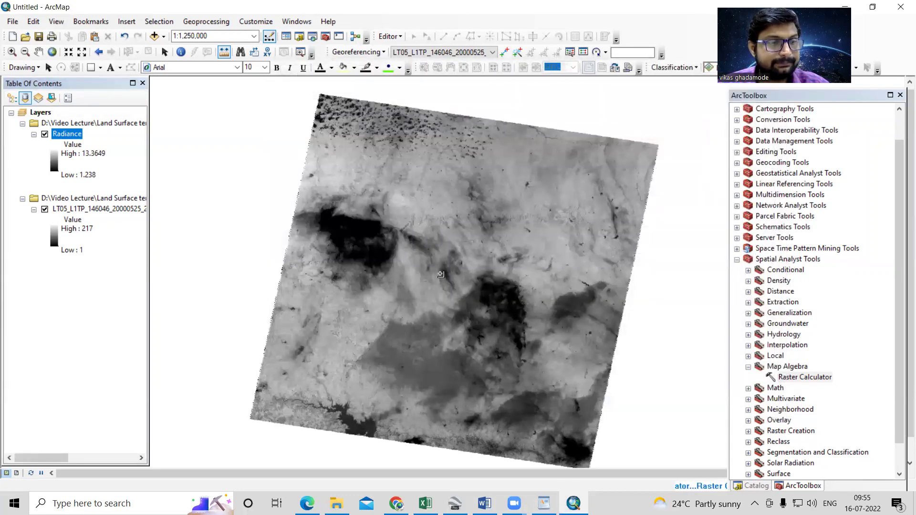
Look up the Kelvin-to-Celsius conversion in Word and enter "Kelvin" - 273.15 as a new Raster Calculator expression in ArcMap
left_click(485, 504)
scroll(395, 338, "down", 8)
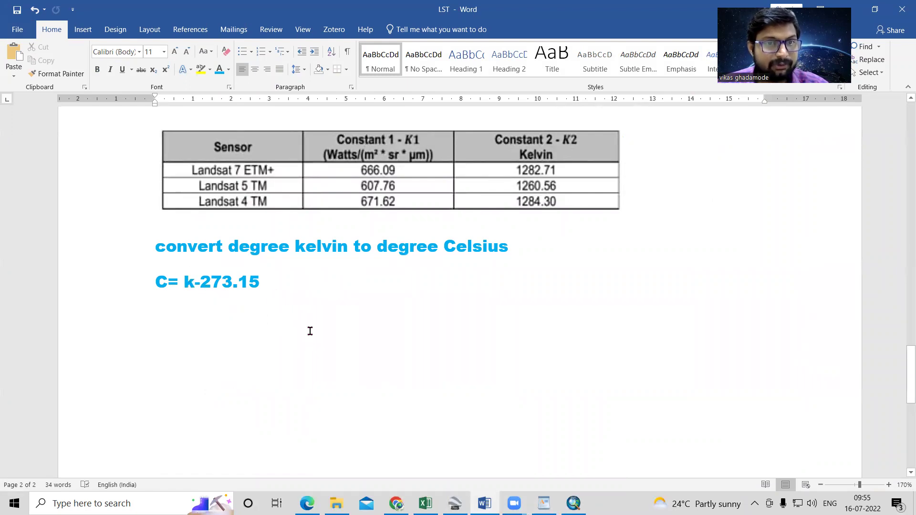
scroll(309, 330, "up", 4)
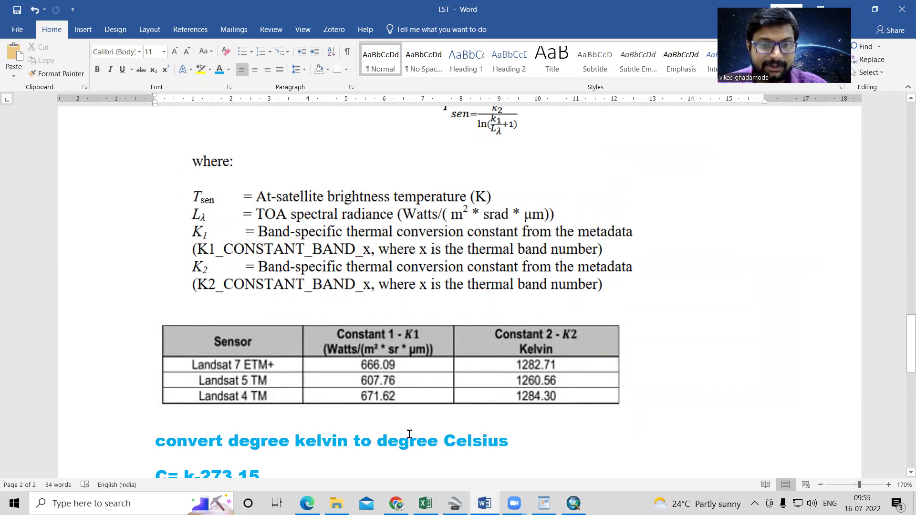
left_click(573, 498)
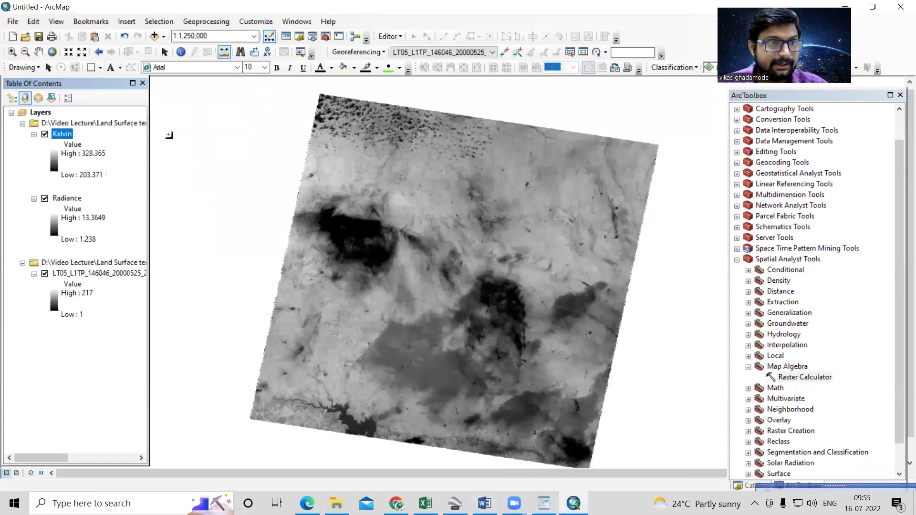
double_click(797, 381)
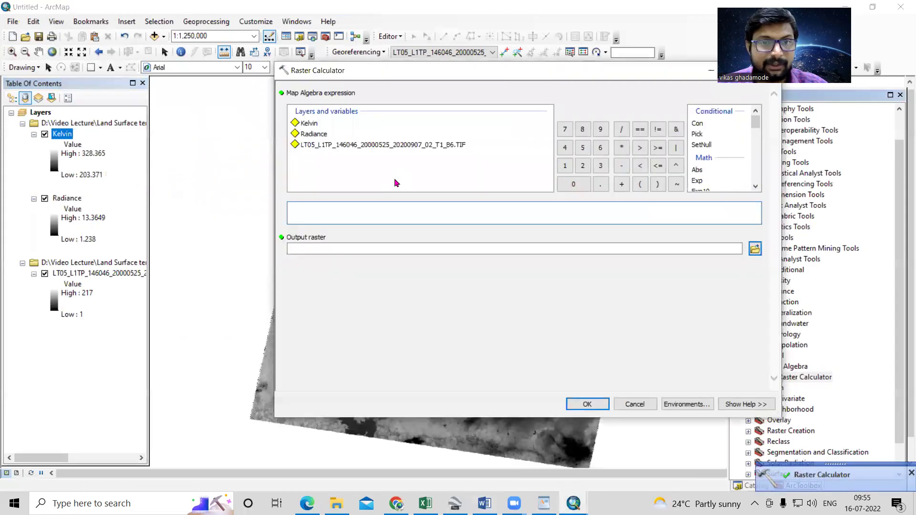
double_click(310, 127)
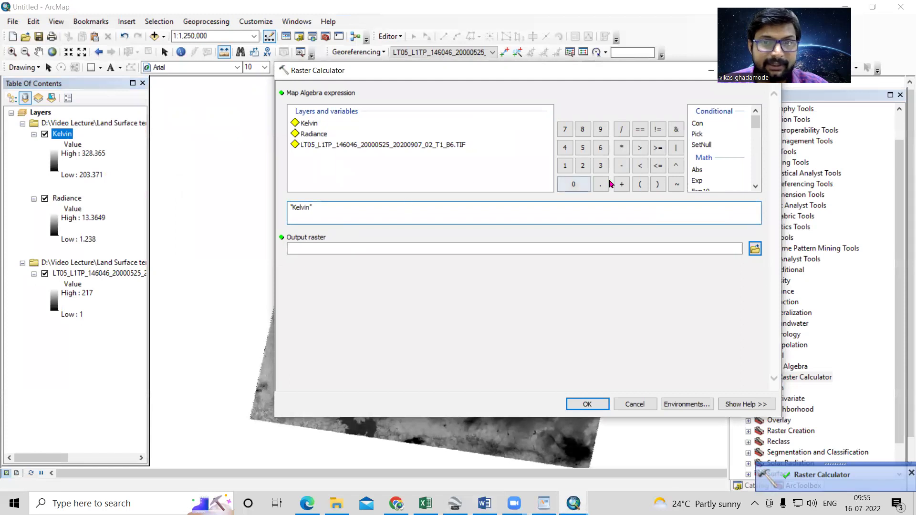
left_click(622, 166)
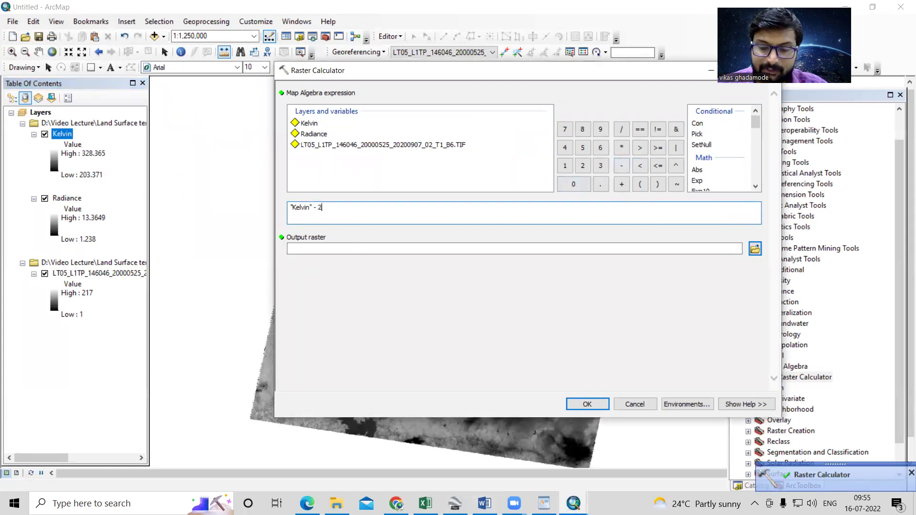
type("273.15")
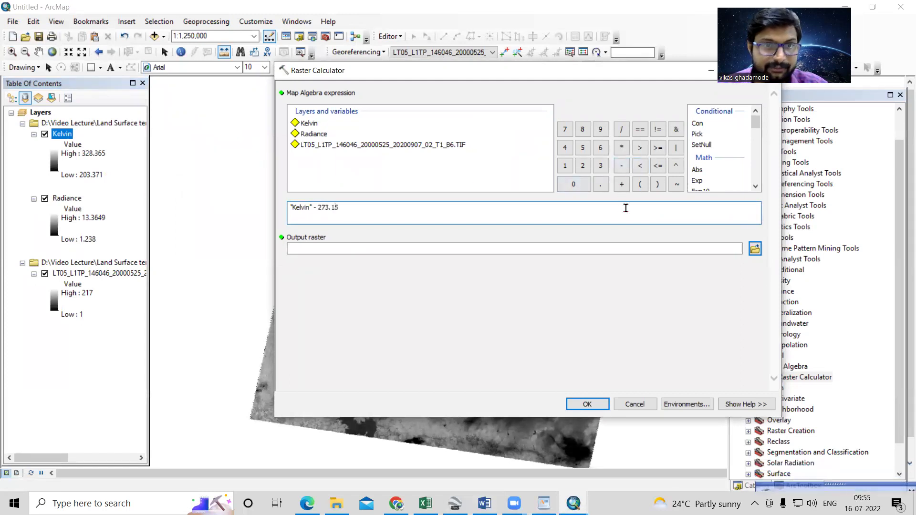
Recheck the Celsius formula in Word, save the output raster as Lst_cel in the Land Surface temperature folder and run the calculation
left_click(485, 503)
scroll(396, 458, "down", 5)
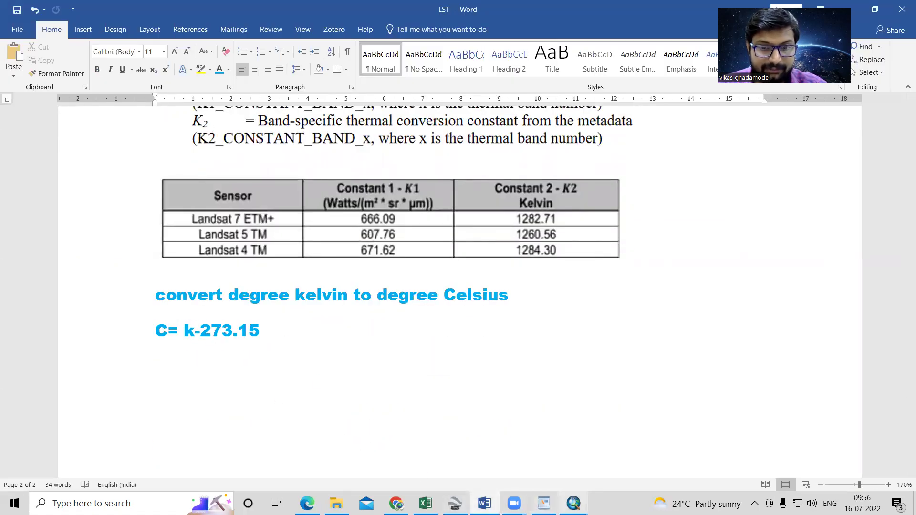
mouse_move(574, 503)
left_click(627, 472)
left_click(755, 248)
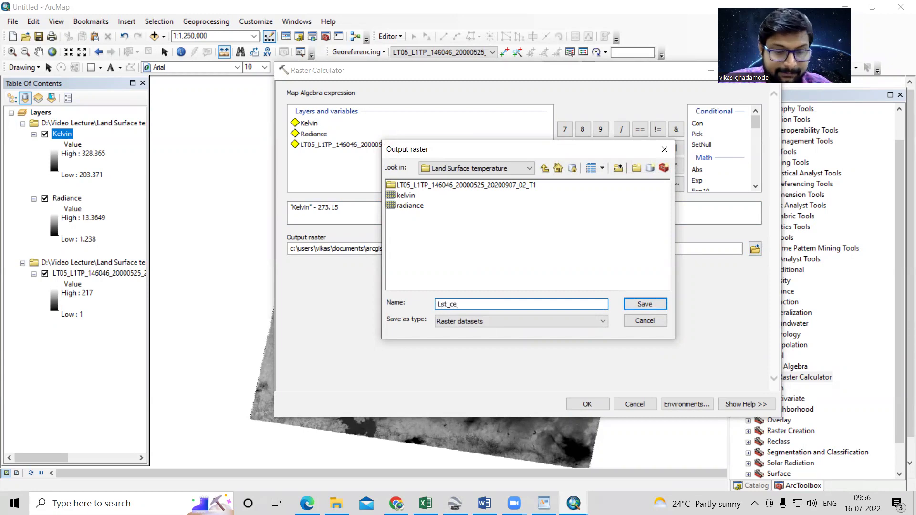
left_click(645, 304)
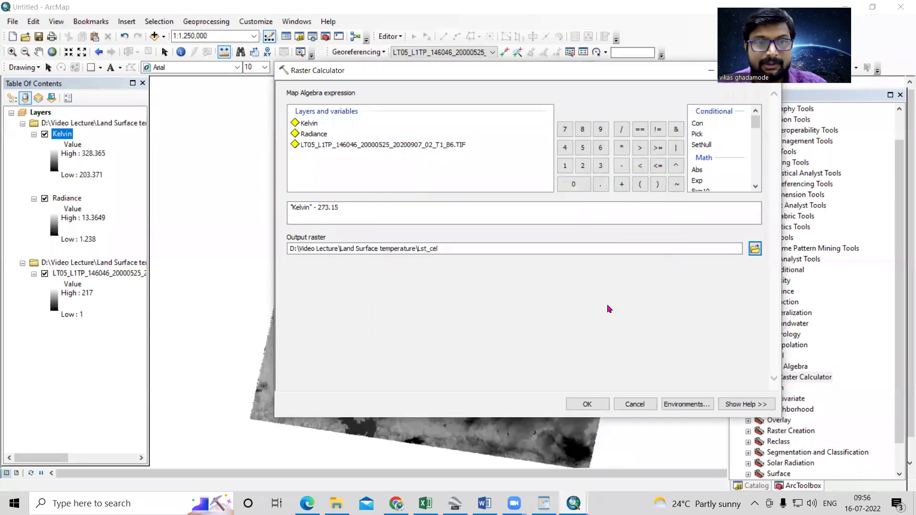
left_click(587, 405)
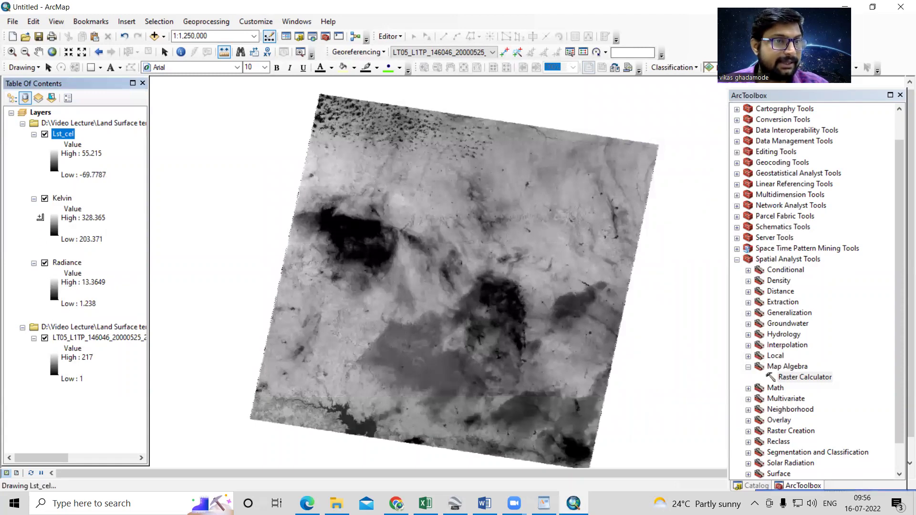
Hide the Kelvin, Radiance and LT05 band 6 layers, and inspect the Lst_cel raster up close and in full
left_click(44, 199)
left_click(45, 263)
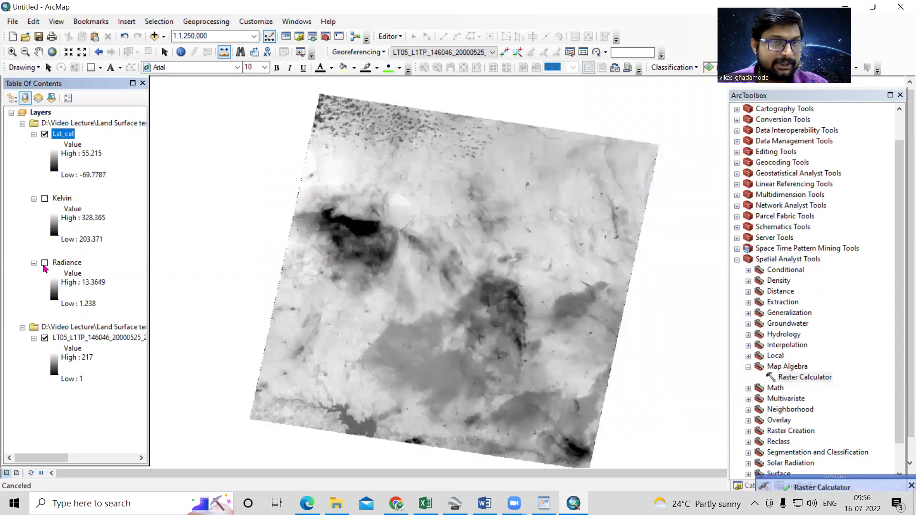
left_click(44, 338)
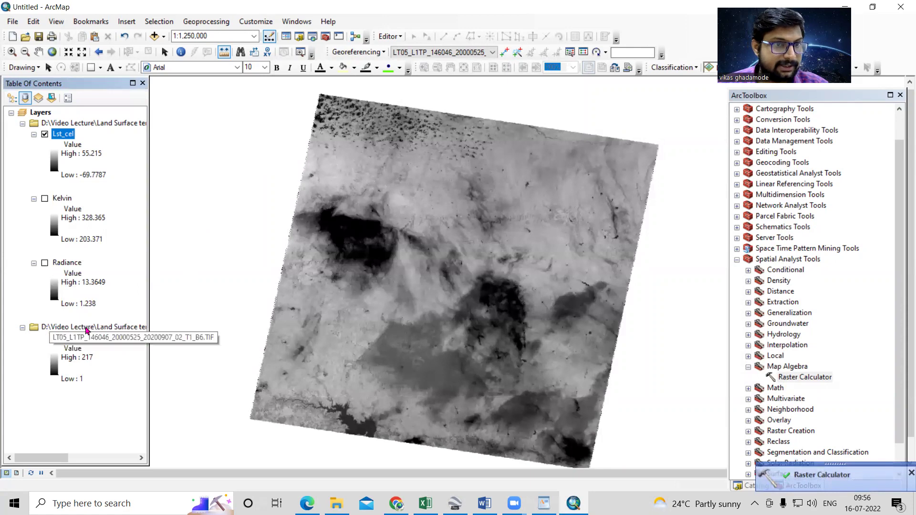
scroll(301, 206, "down", 4)
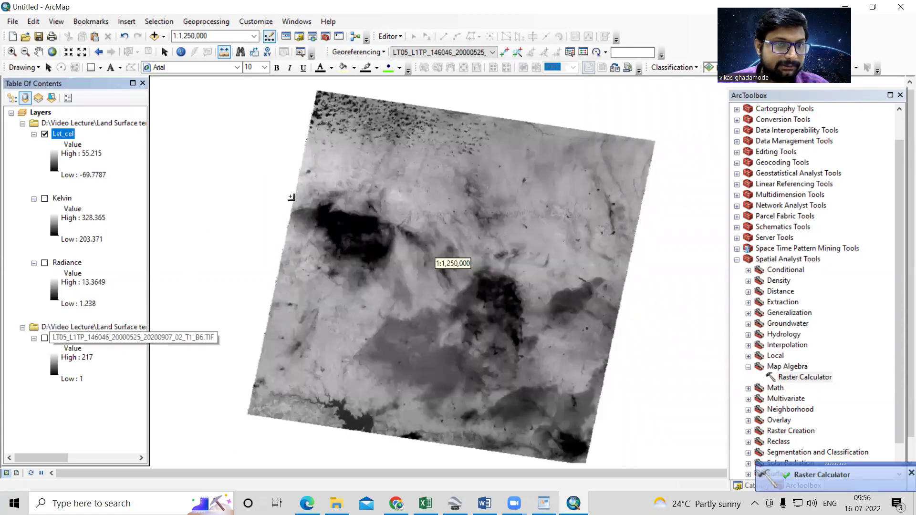
scroll(299, 207, "down", 4)
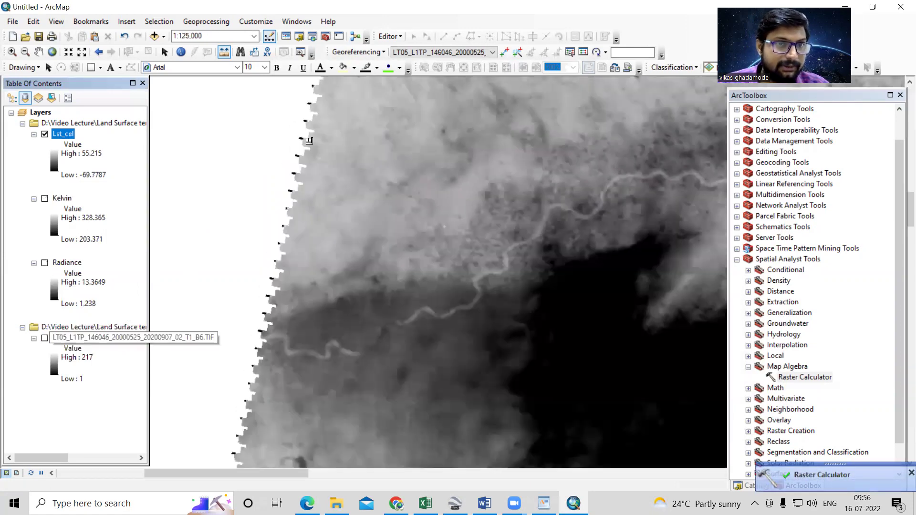
scroll(316, 240, "up", 4)
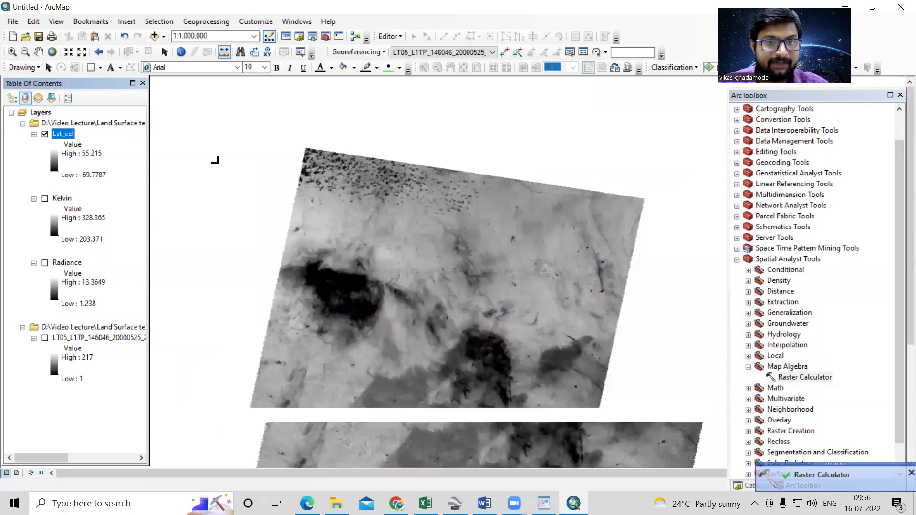
scroll(317, 91, "up", 1)
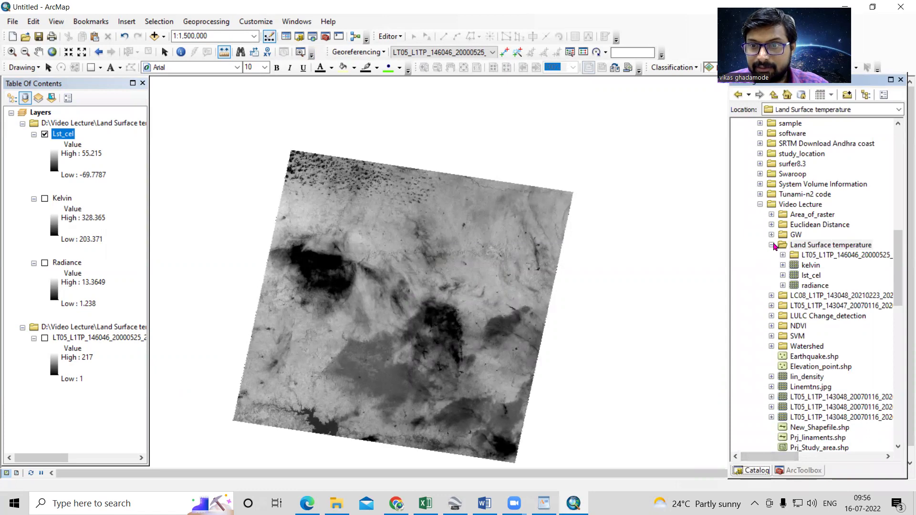
Create a polygon shapefile named Study_Area in the Land Surface temperature folder, using the WGS 1984 UTM Zone 43N coordinate system
right_click(843, 246)
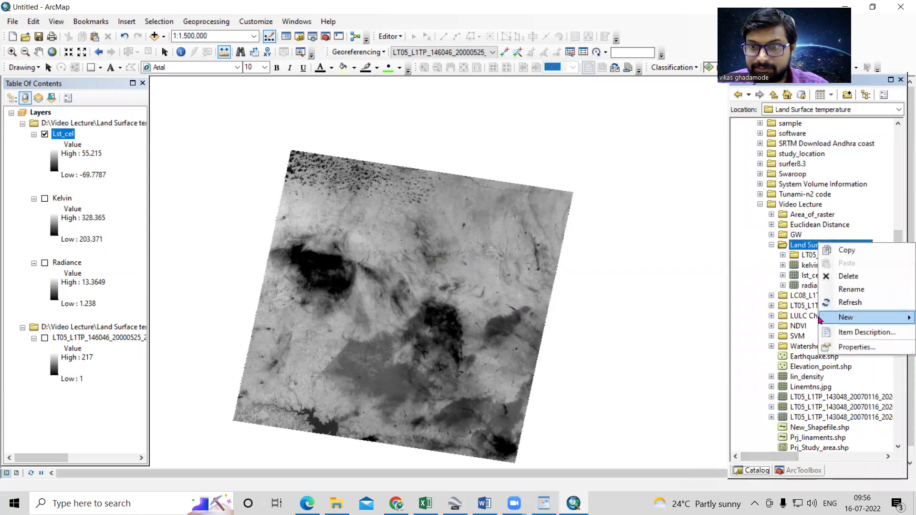
mouse_move(847, 317)
left_click(722, 387)
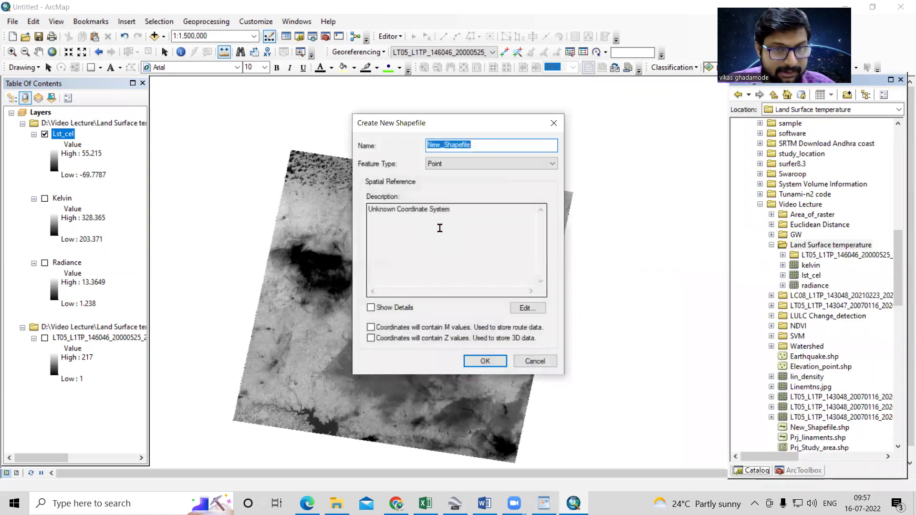
type("Study_Ar")
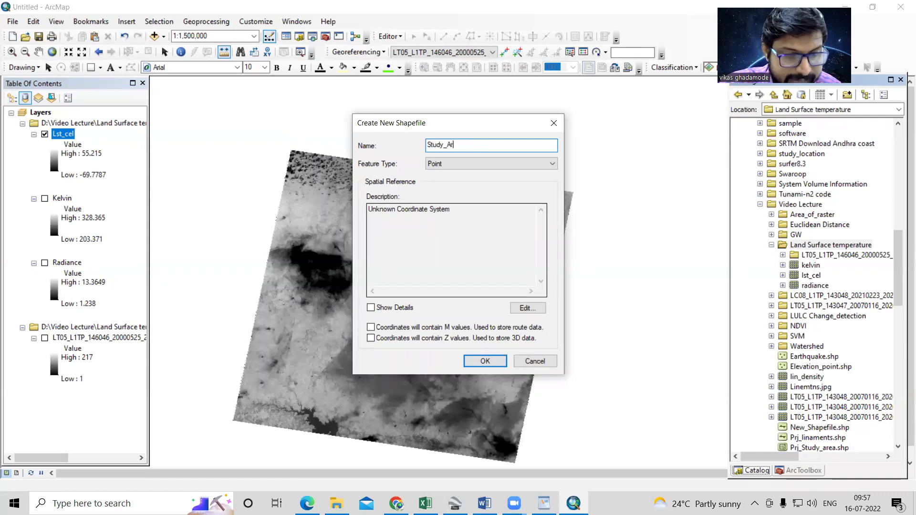
left_click(478, 163)
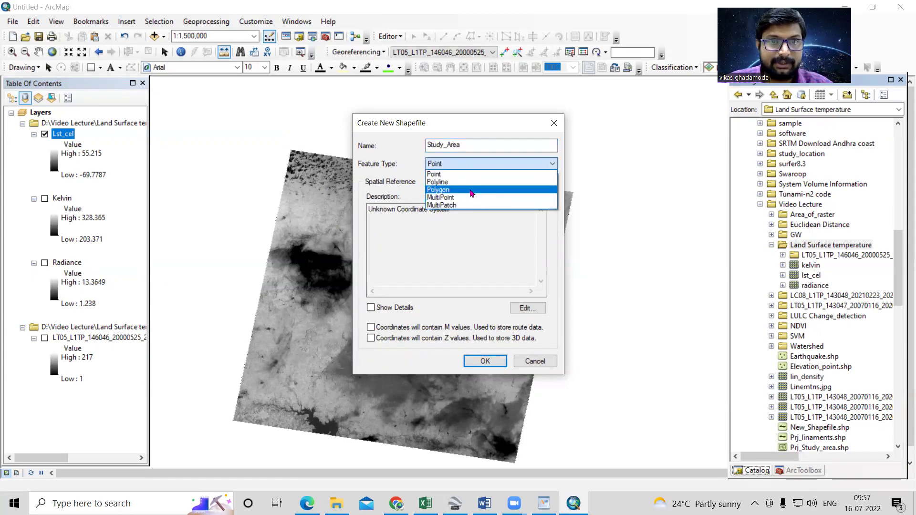
left_click(474, 189)
left_click(539, 310)
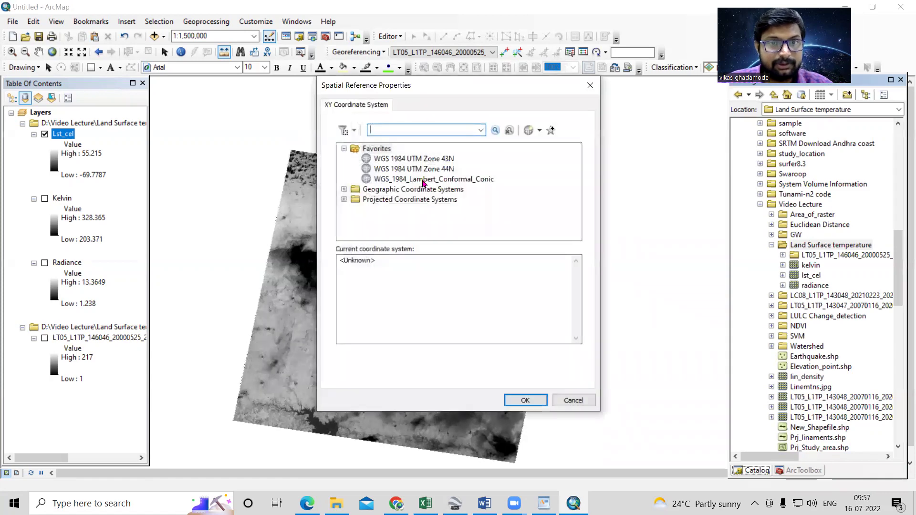
left_click(420, 159)
left_click(523, 400)
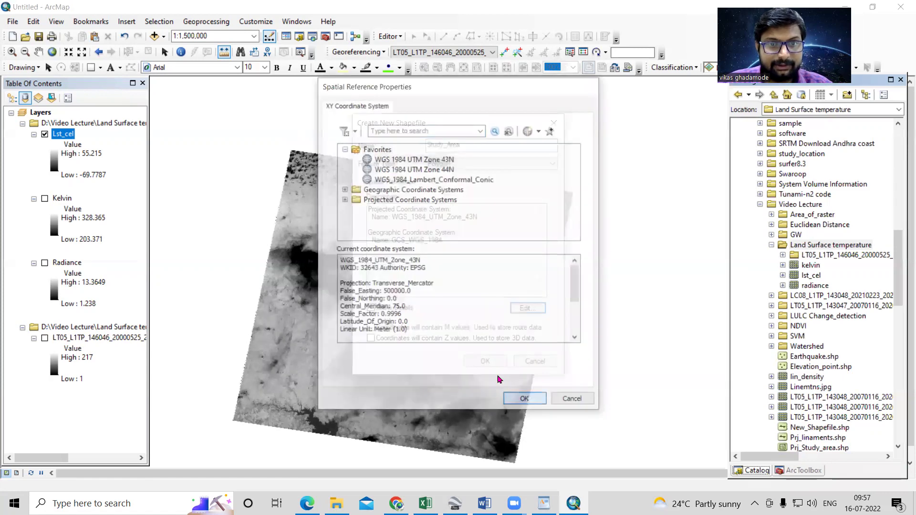
left_click(485, 362)
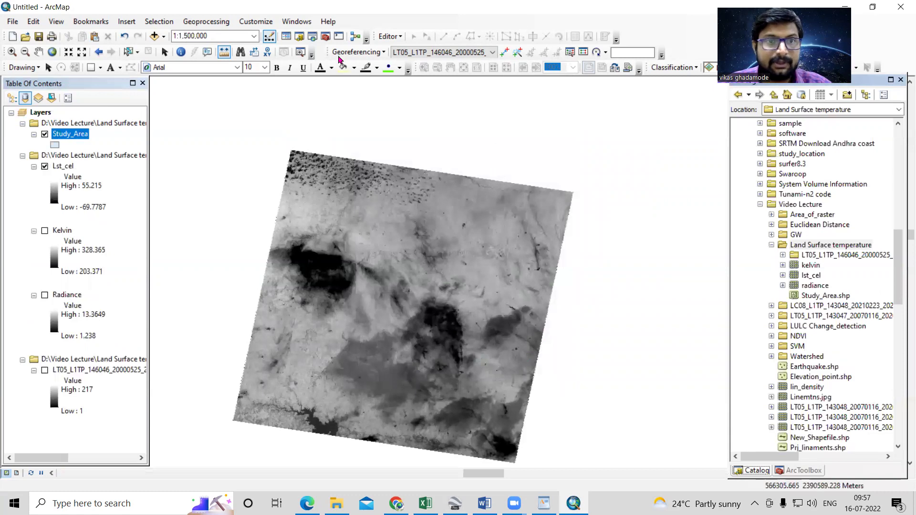
Start an edit session and digitize an irregular Study_Area polygon over the central and western part of the Lst_cel raster
left_click(388, 36)
left_click(412, 52)
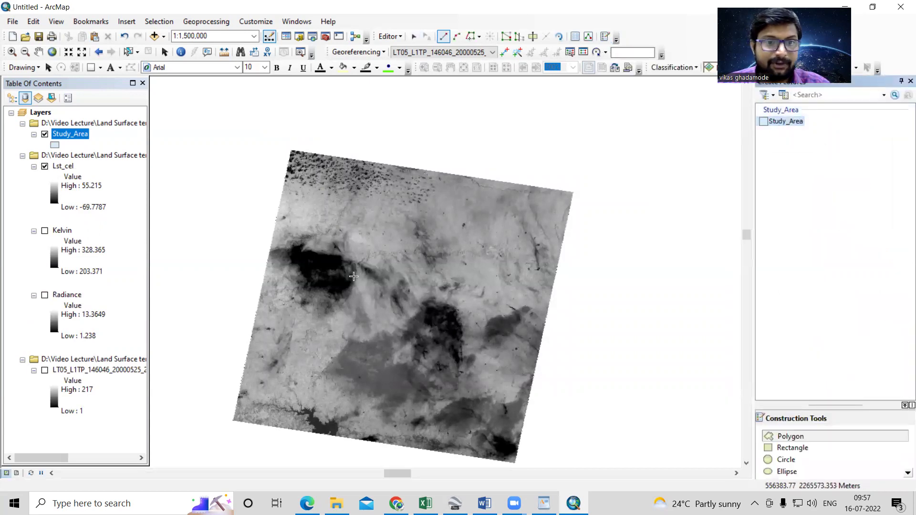
left_click(324, 319)
left_click(332, 316)
left_click(340, 299)
left_click(338, 236)
double_click(413, 229)
left_click(418, 236)
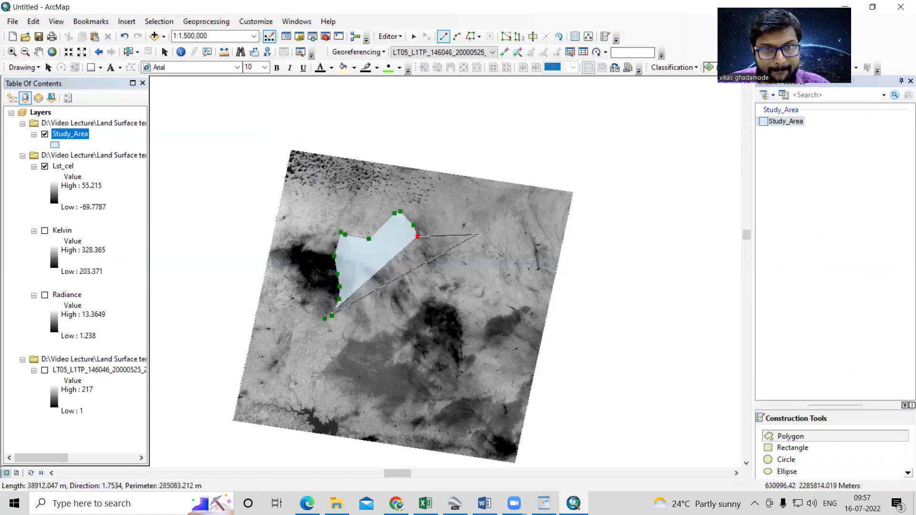
left_click(480, 240)
left_click(461, 261)
left_click(425, 271)
left_click(394, 285)
left_click(400, 308)
left_click(407, 328)
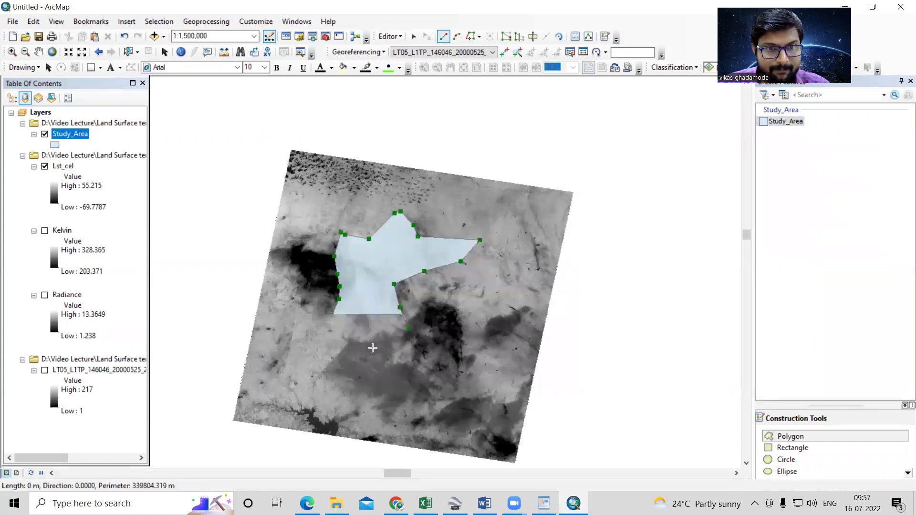
left_click(403, 346)
left_click(373, 350)
left_click(343, 355)
left_click(339, 366)
left_click(311, 363)
double_click(279, 346)
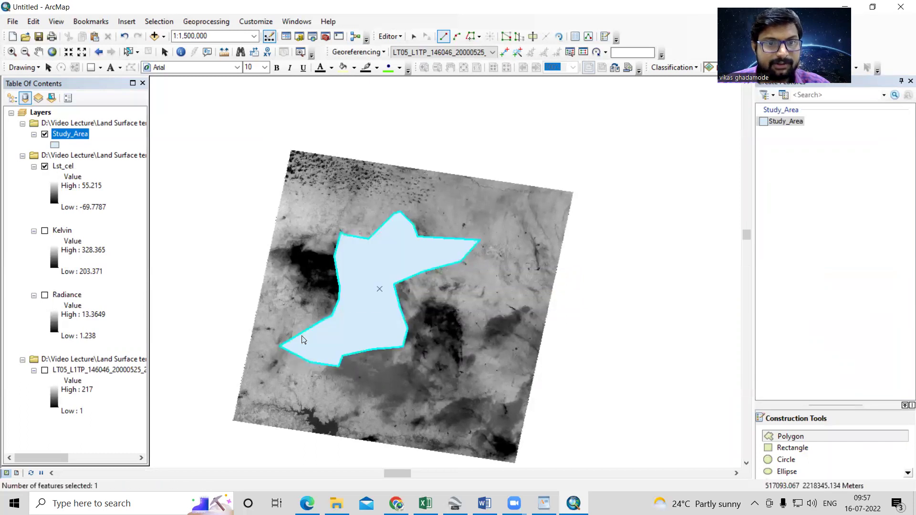
Save the Study_Area polygon edits and end the edit session
left_click(389, 36)
left_click(405, 78)
left_click(389, 37)
left_click(403, 63)
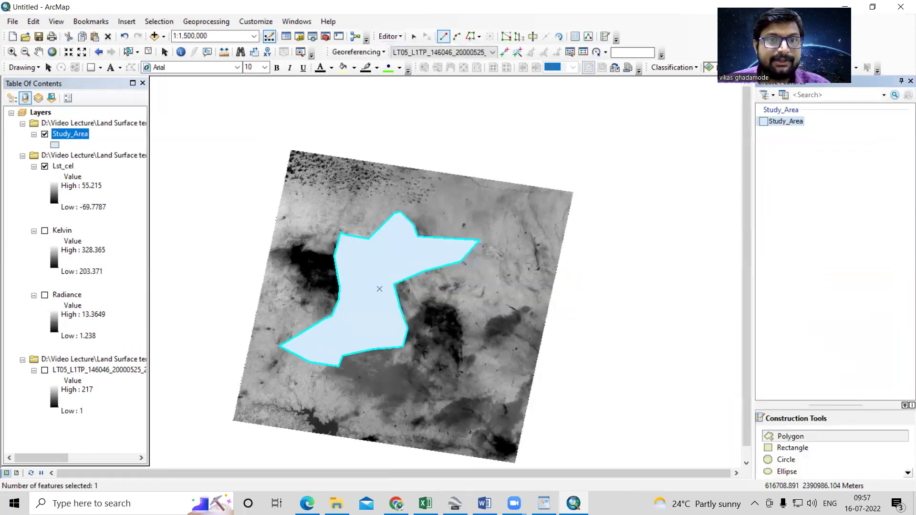
left_click(45, 167)
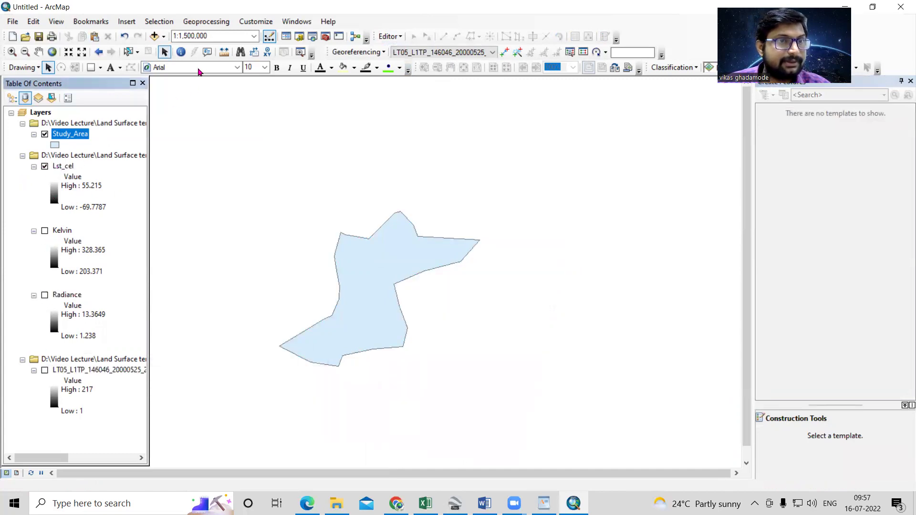
Open the Extract by Mask tool with Lst_cel as the input raster and Study_Area as the feature mask
left_click(326, 36)
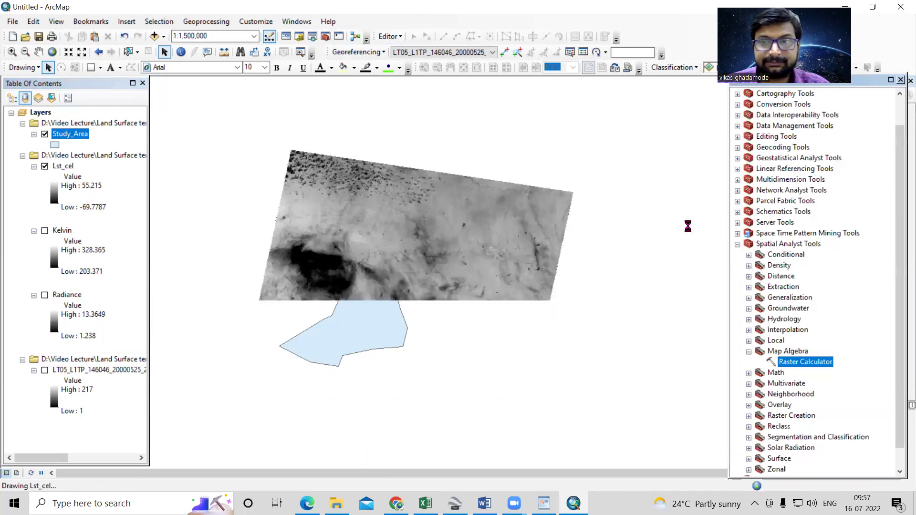
scroll(821, 310, "down", 1)
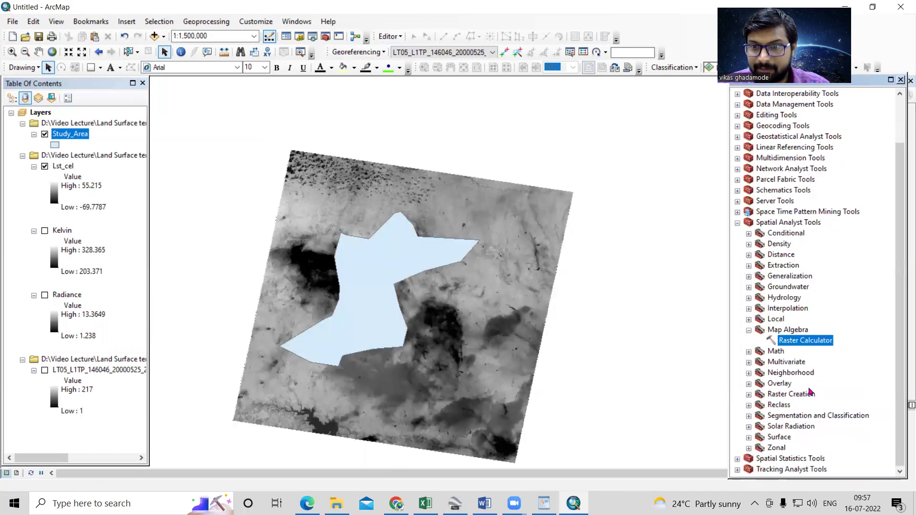
double_click(793, 266)
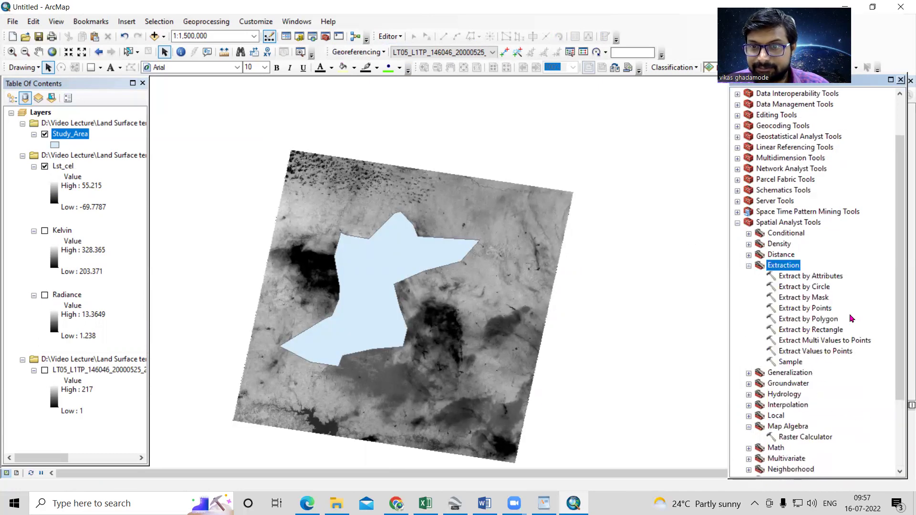
double_click(821, 298)
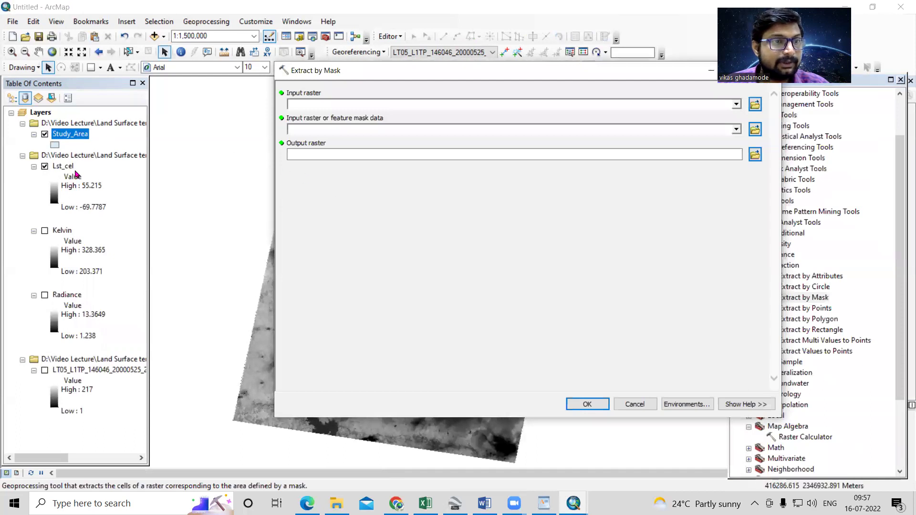
left_click(63, 166)
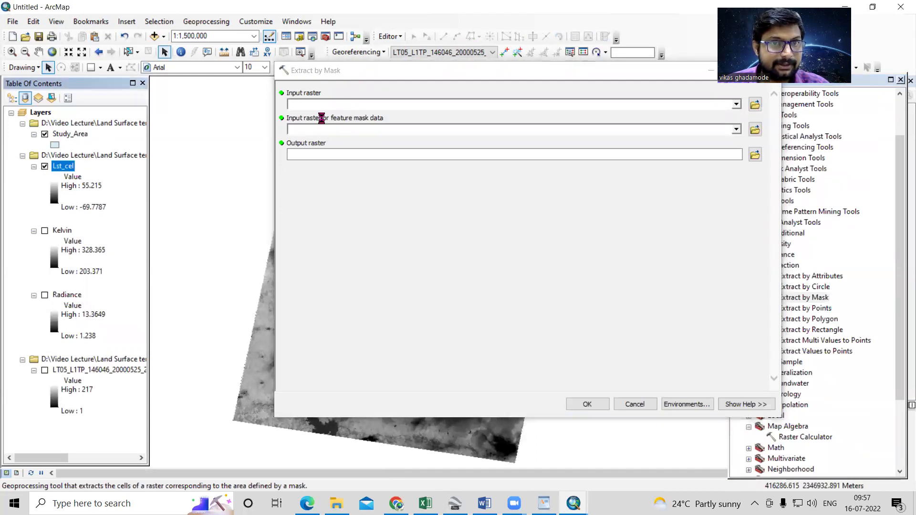
left_click_drag(70, 134, 316, 132)
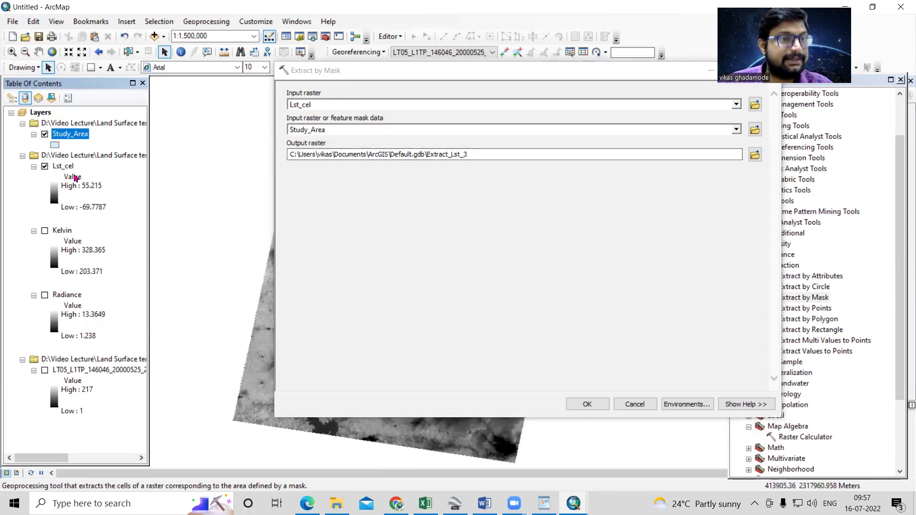
Save the mask output as SA_LST in the Land Surface temperature folder and run the extraction
left_click(755, 154)
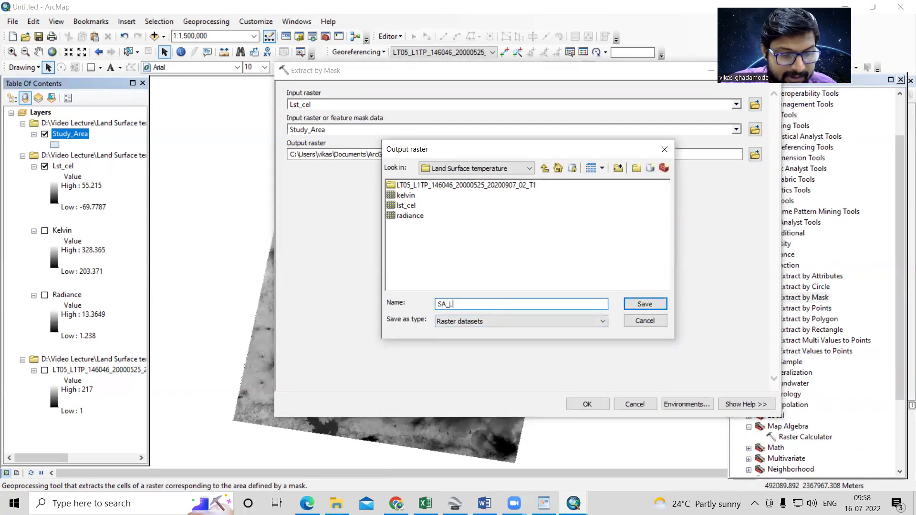
left_click(662, 304)
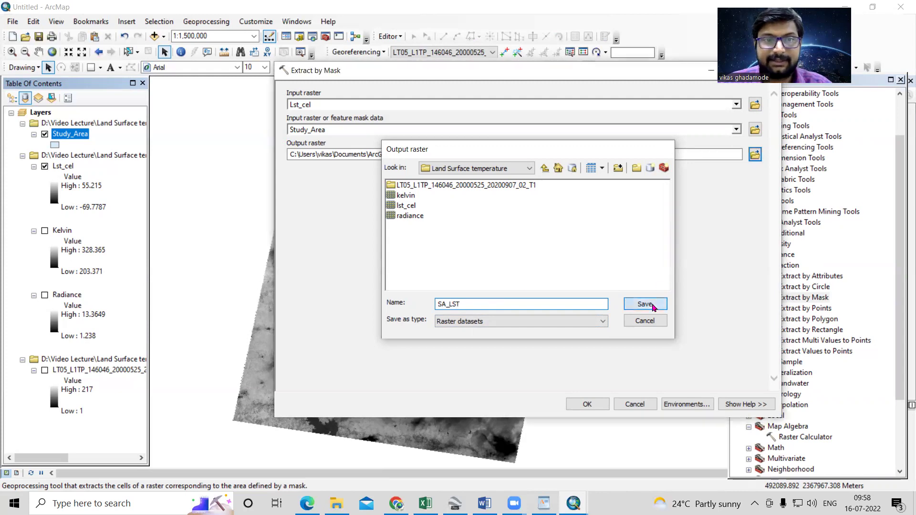
left_click(600, 405)
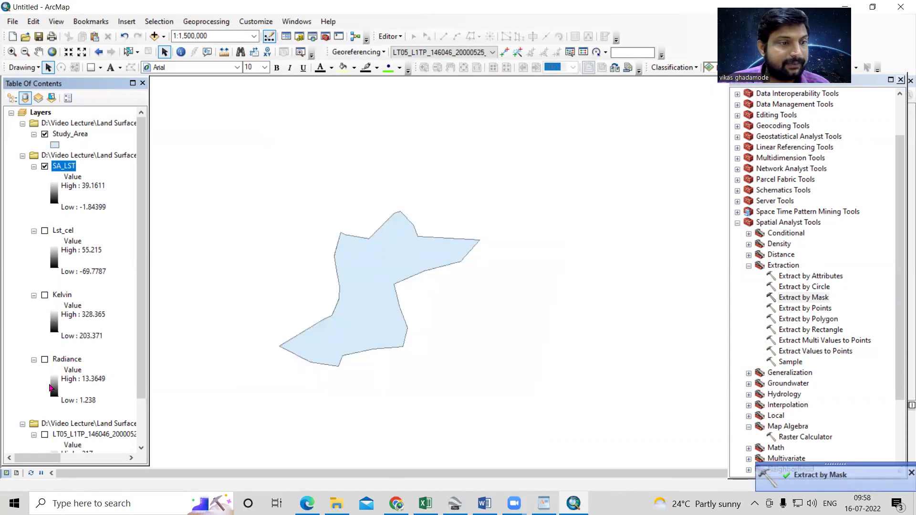
Hide the Study_Area layer and symbolize SA_LST as classified values with the green-yellow-red color ramp
left_click(45, 134)
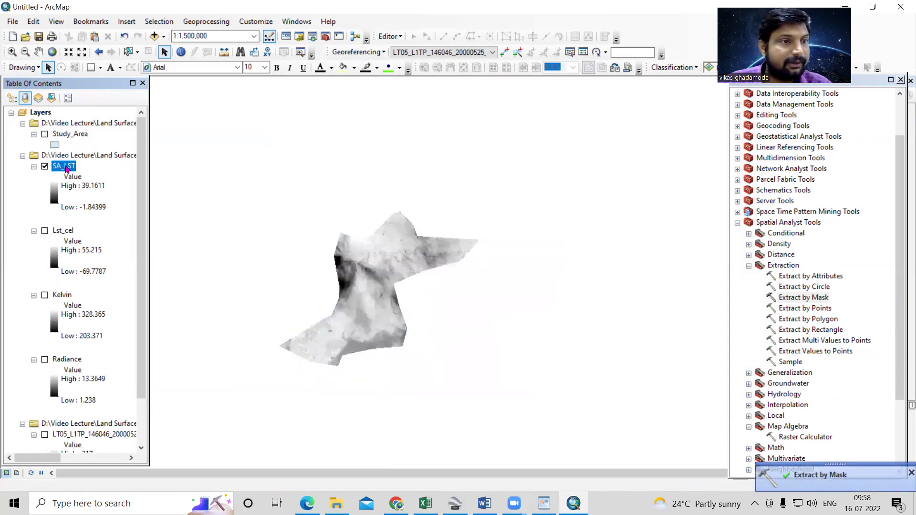
right_click(63, 166)
left_click(132, 342)
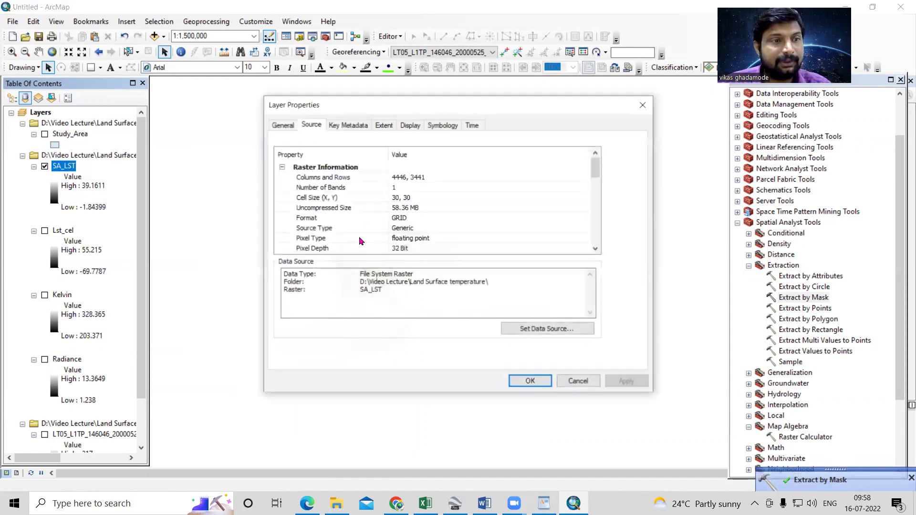
left_click(439, 125)
left_click(290, 162)
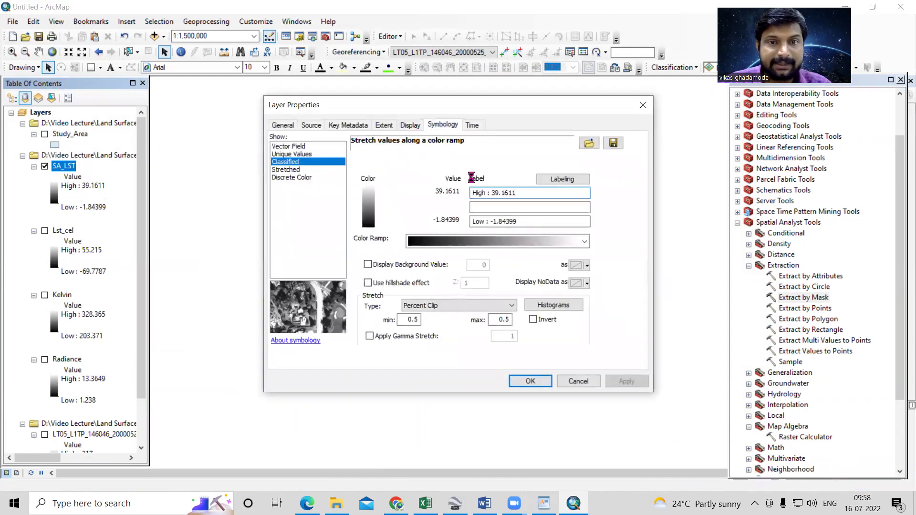
left_click(542, 221)
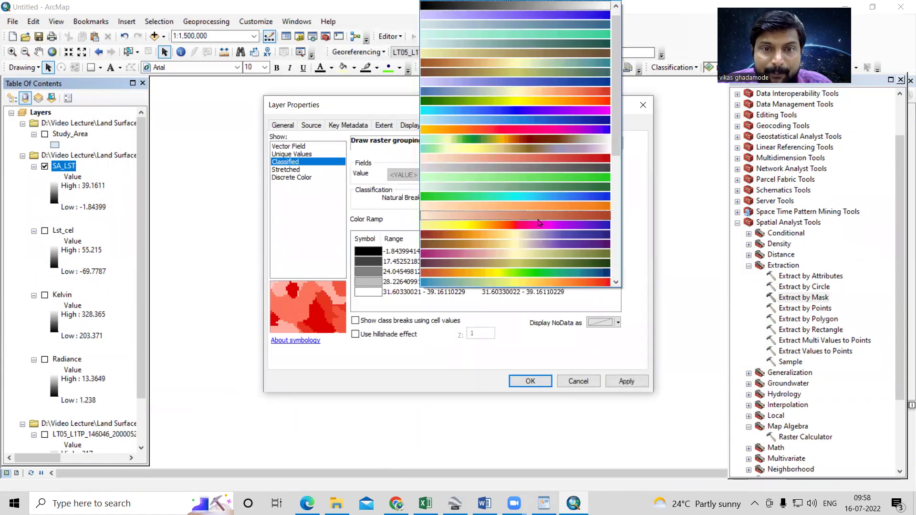
left_click(513, 101)
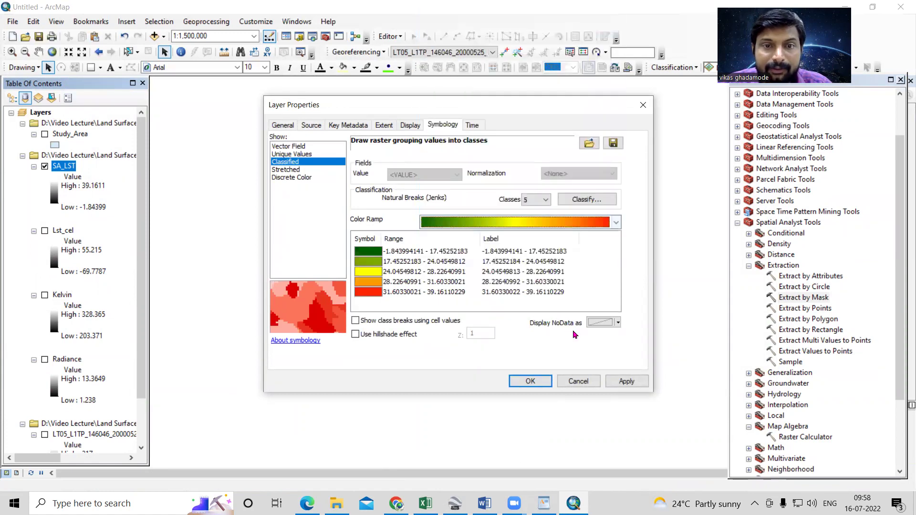
left_click(626, 382)
left_click(528, 381)
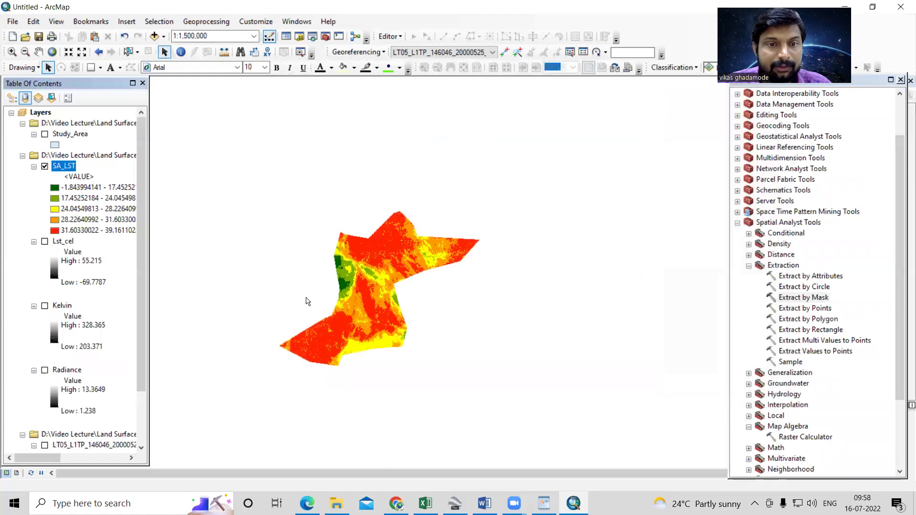
scroll(307, 303, "down", 3)
scroll(291, 374, "down", 1)
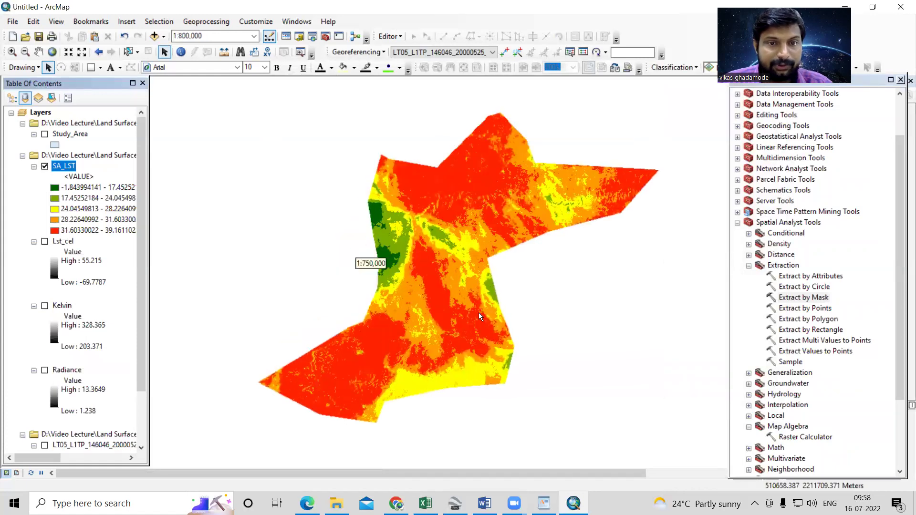